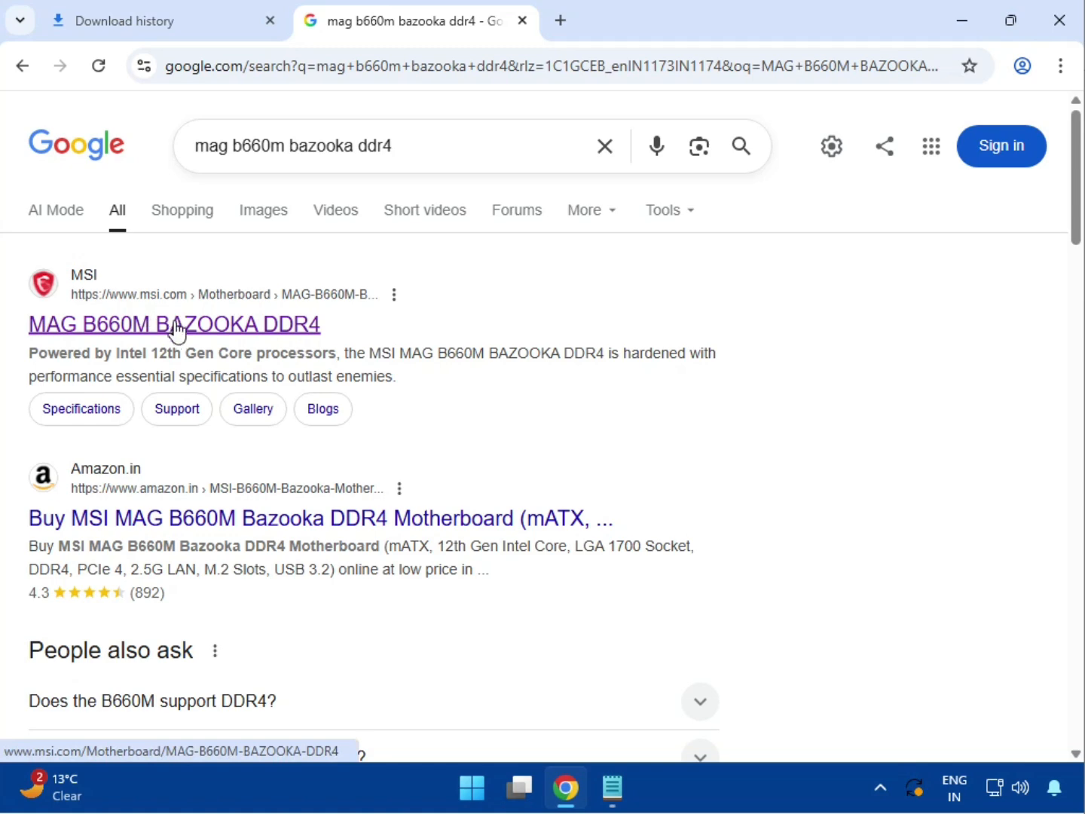
- Open the MSI product page for MAG B660M BAZOOKA DDR4 from the search results and go to its support section
{"action": "left_click", "coordinate": [176, 329]}
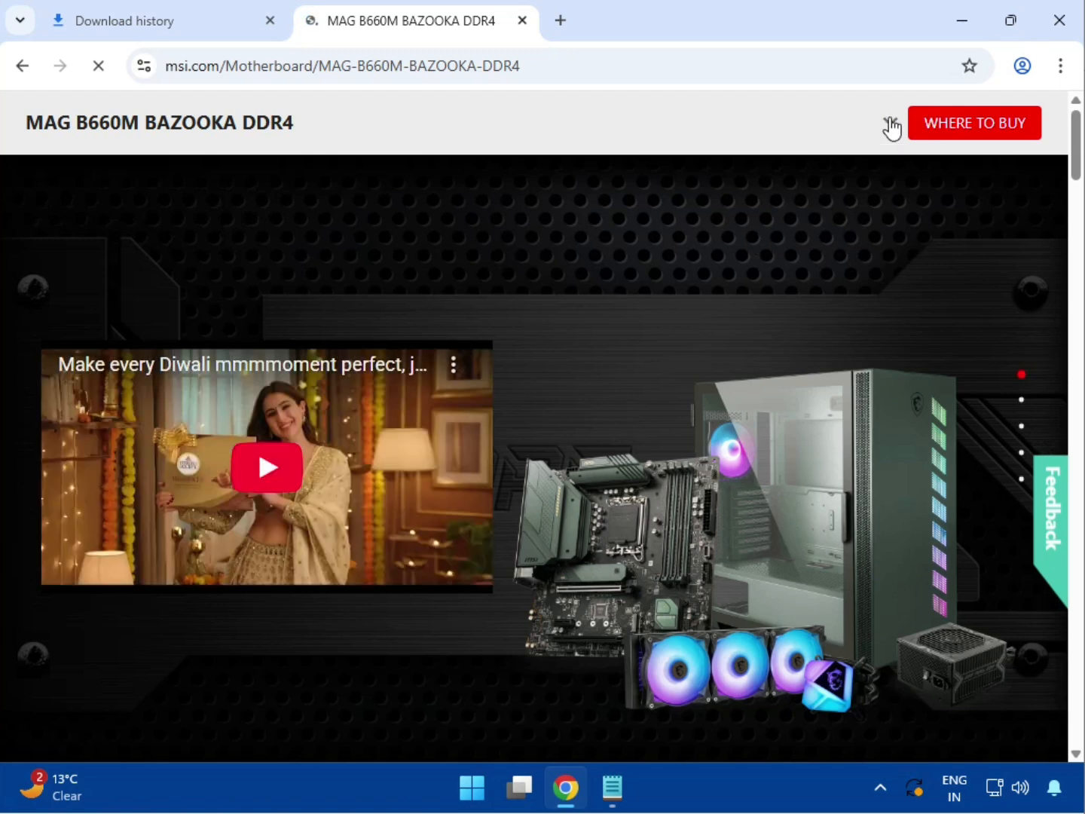
{"action": "left_click", "coordinate": [890, 125]}
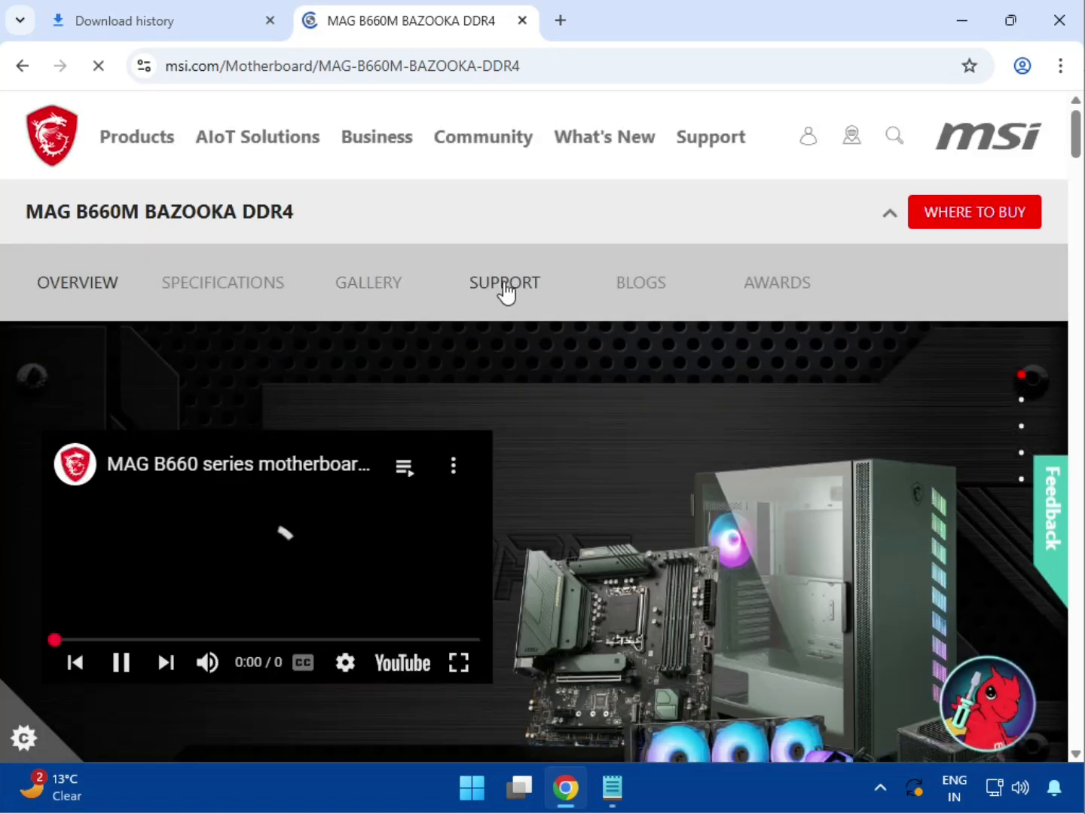
{"action": "left_click", "coordinate": [505, 284]}
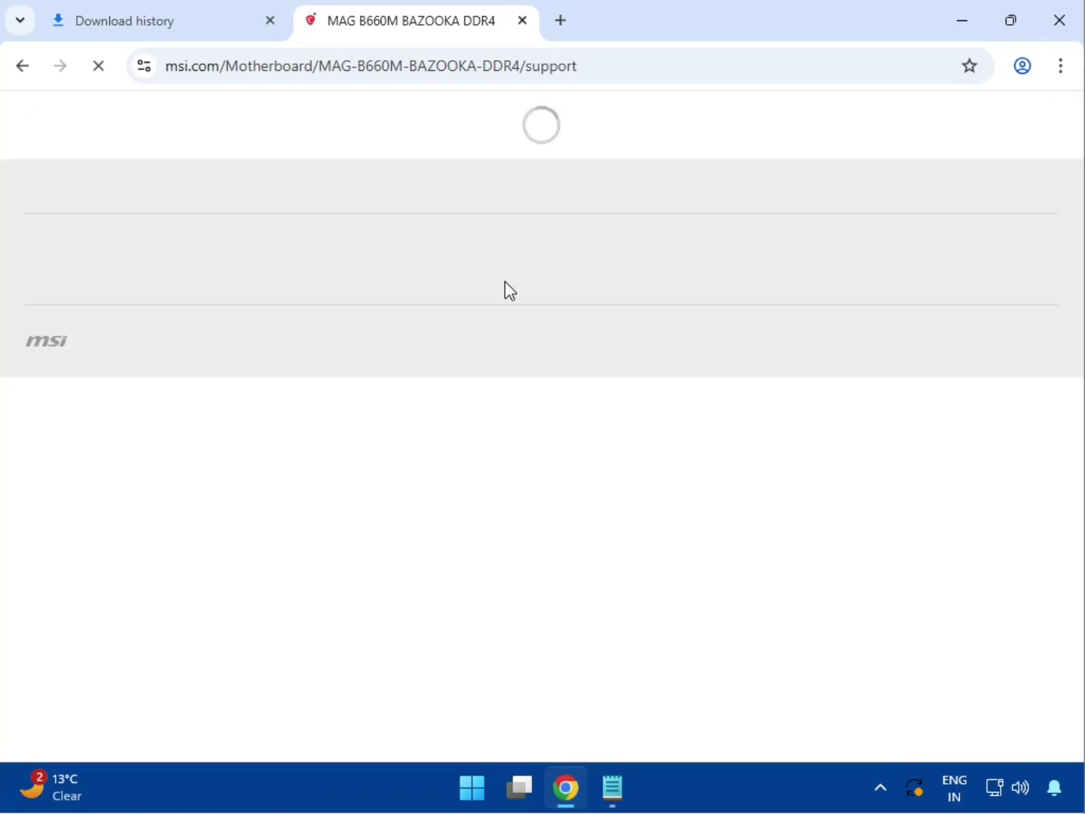
- Show the Driver category under Drivers & Downloads and choose Win11 64 as the operating system
{"action": "scroll", "coordinate": [504, 332], "scroll_direction": "down", "scroll_amount": 3}
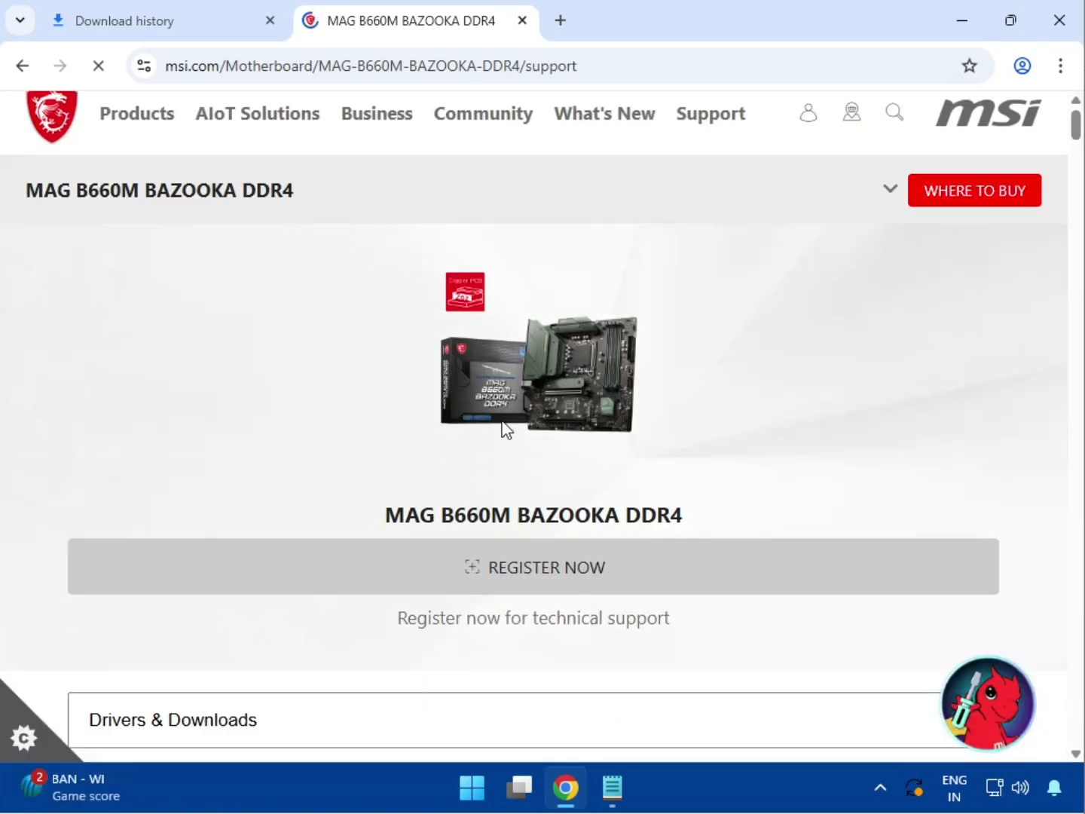
{"action": "left_click", "coordinate": [259, 530]}
{"action": "left_click", "coordinate": [219, 566]}
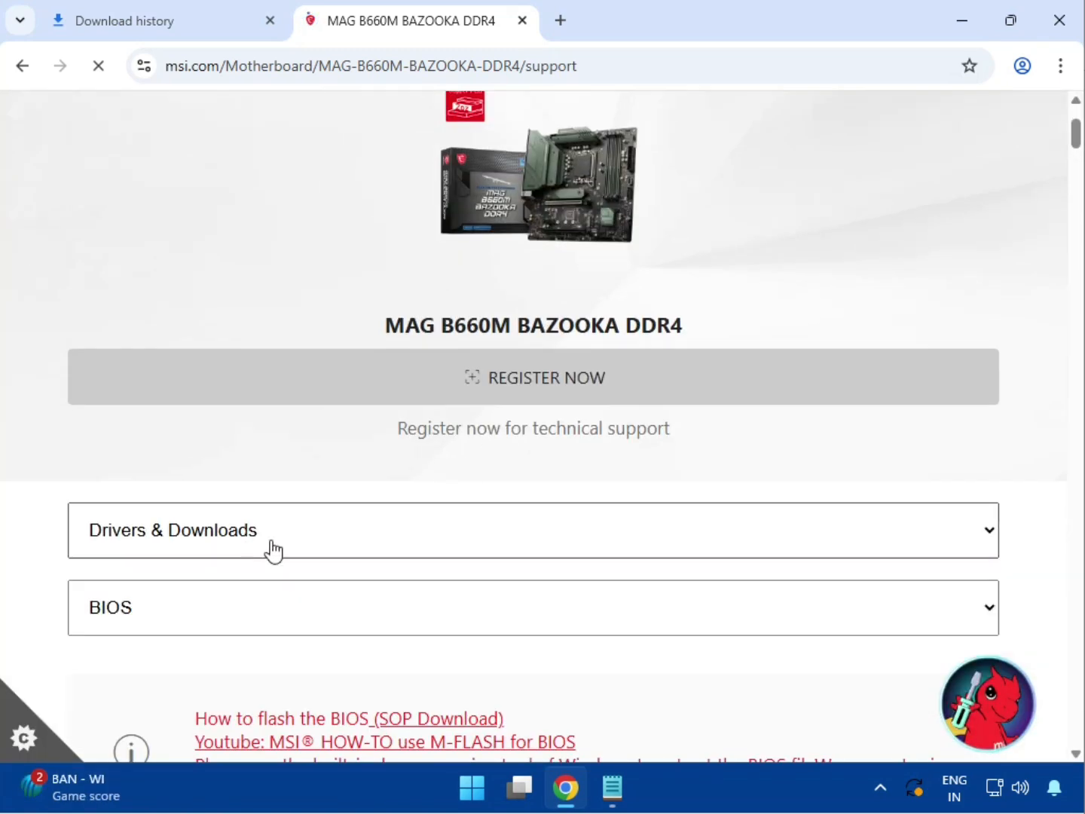
{"action": "scroll", "coordinate": [302, 543], "scroll_direction": "down", "scroll_amount": 1}
{"action": "left_click", "coordinate": [263, 520]}
{"action": "left_click", "coordinate": [236, 574]}
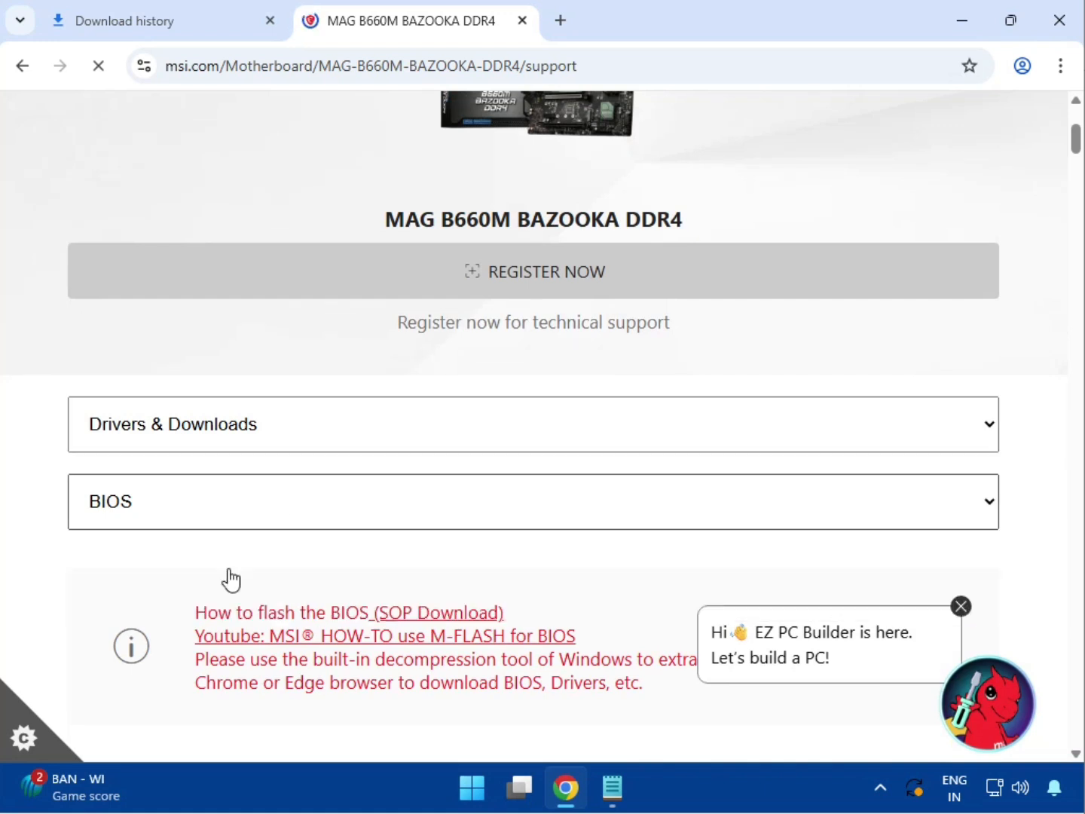
{"action": "scroll", "coordinate": [356, 485], "scroll_direction": "down", "scroll_amount": 3}
{"action": "left_click", "coordinate": [254, 463]}
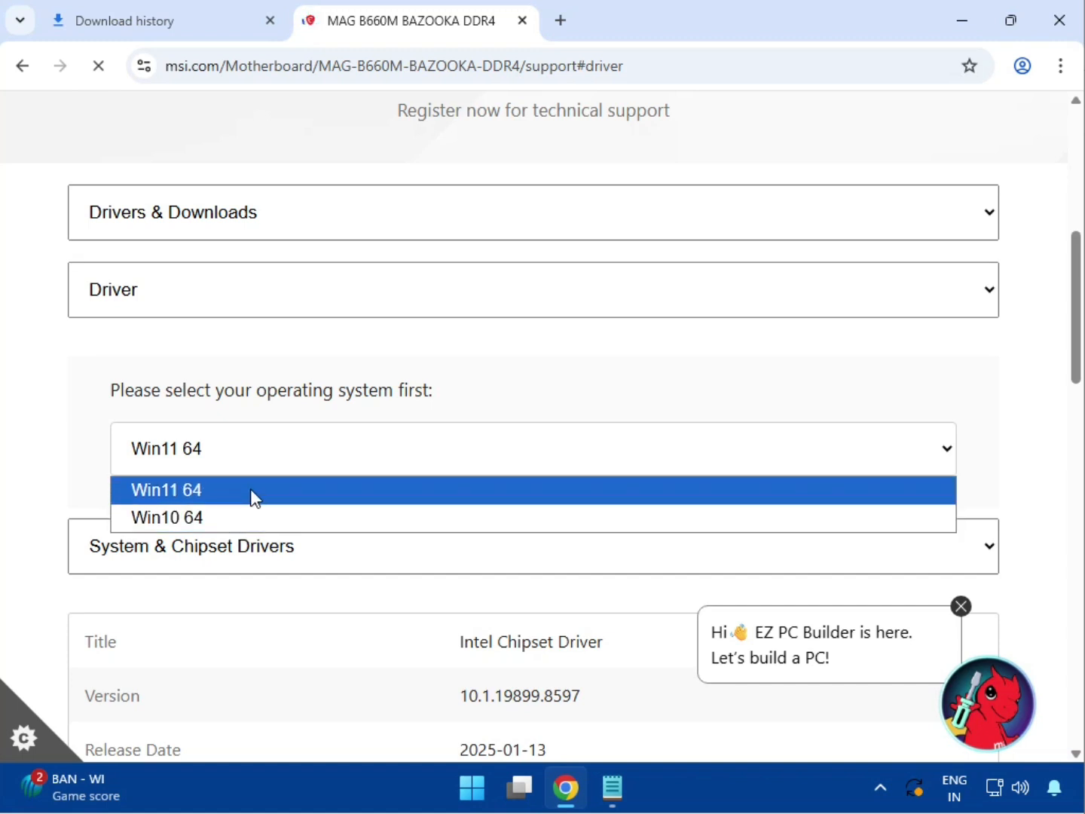
{"action": "left_click", "coordinate": [255, 492]}
{"action": "scroll", "coordinate": [301, 502], "scroll_direction": "down", "scroll_amount": 2}
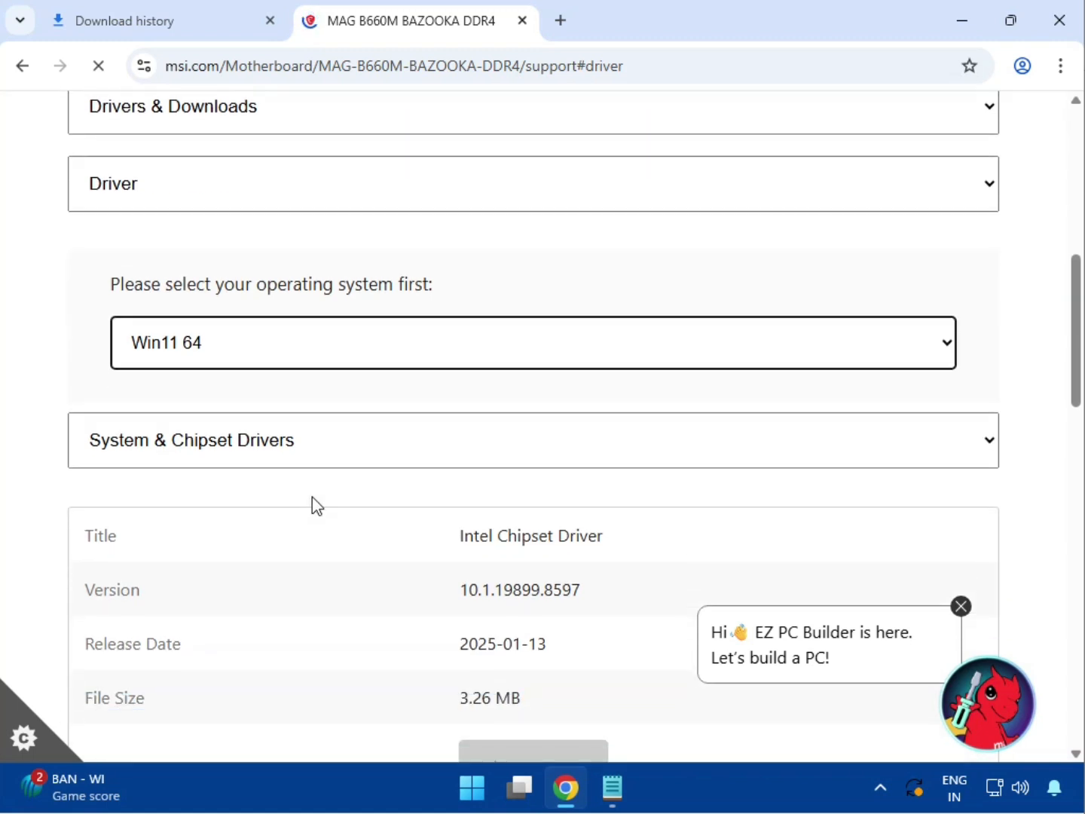
- Download the Intel Chipset Driver from the System & Chipset Drivers group
{"action": "left_click", "coordinate": [253, 461]}
{"action": "left_click", "coordinate": [254, 485]}
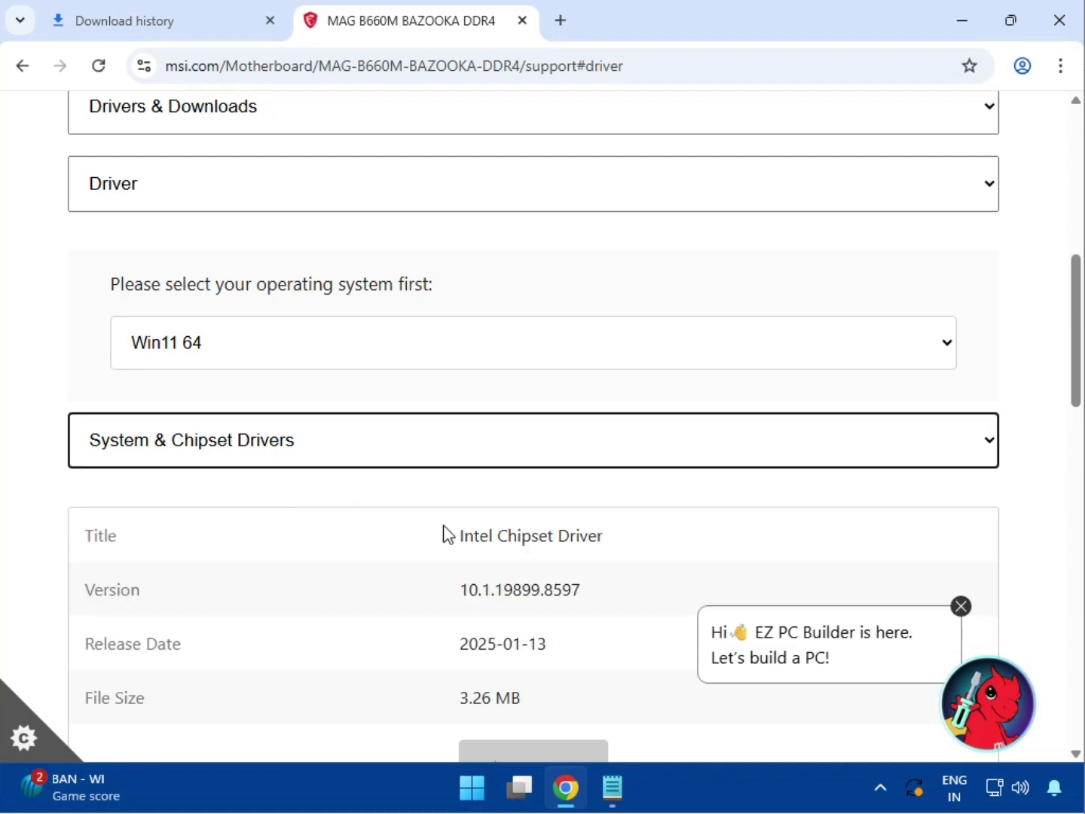
{"action": "left_click_drag", "start_coordinate": [457, 533], "coordinate": [681, 548]}
{"action": "scroll", "coordinate": [641, 540], "scroll_direction": "down", "scroll_amount": 1}
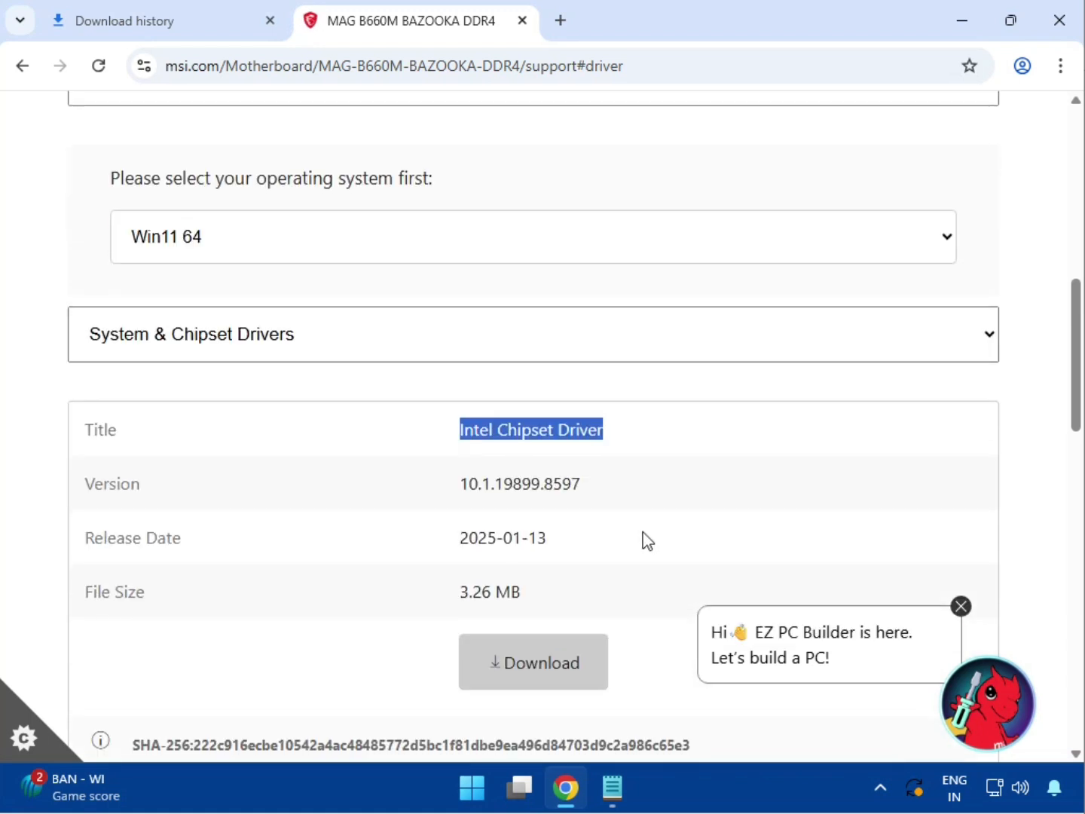
{"action": "left_click", "coordinate": [576, 653]}
- Download the Intel SVGA Drivers from the On-Board VGA Drivers group and dismiss the EZ PC Builder chat message
{"action": "left_click", "coordinate": [196, 356]}
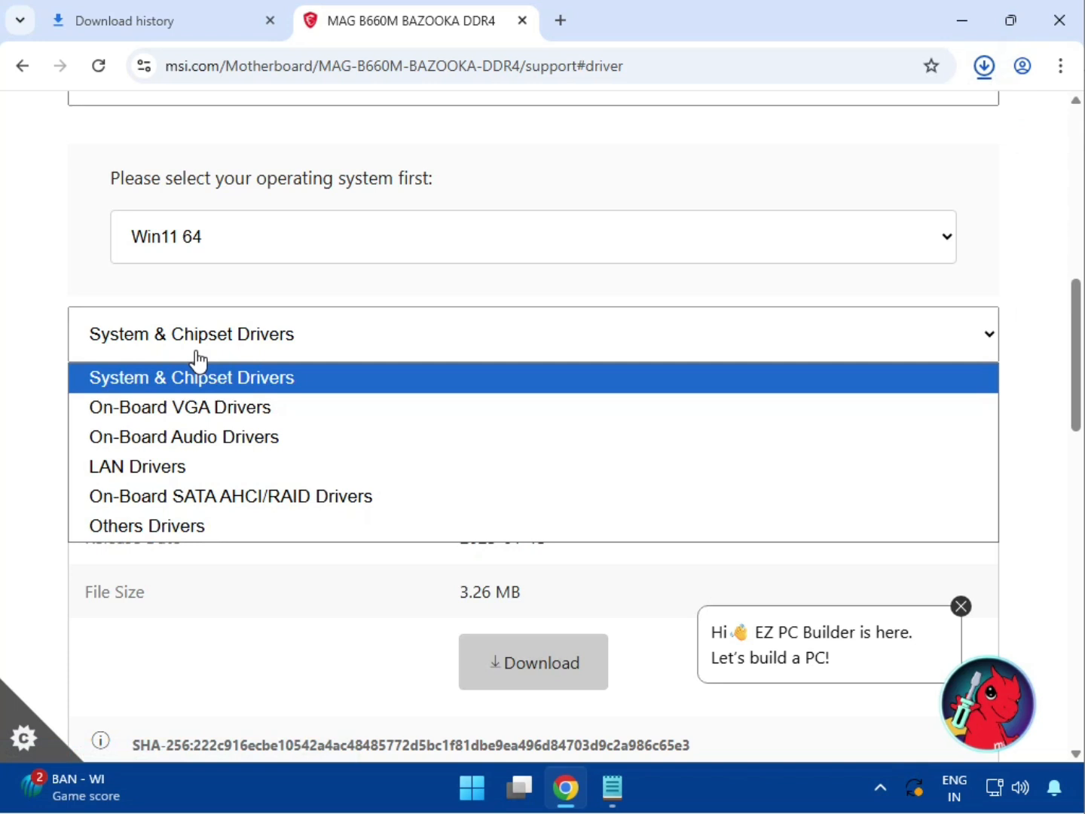
{"action": "left_click", "coordinate": [196, 407]}
{"action": "left_click_drag", "start_coordinate": [491, 428], "coordinate": [555, 429]}
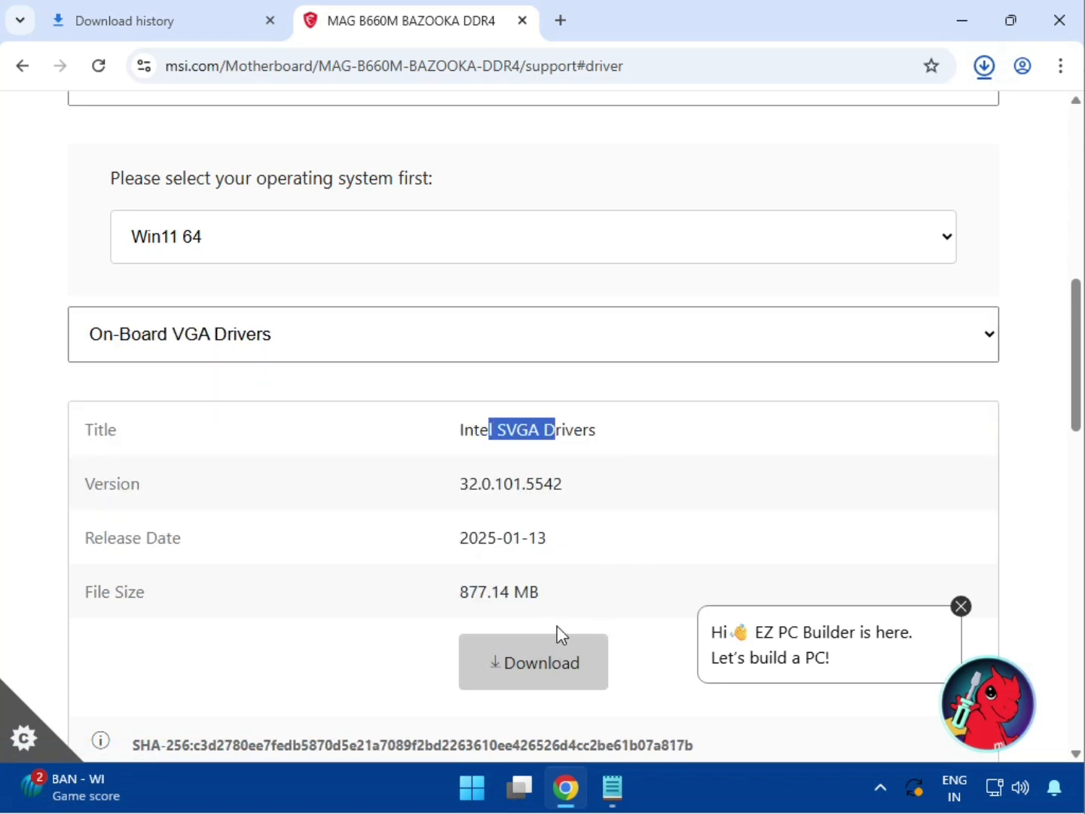
{"action": "left_click", "coordinate": [557, 682]}
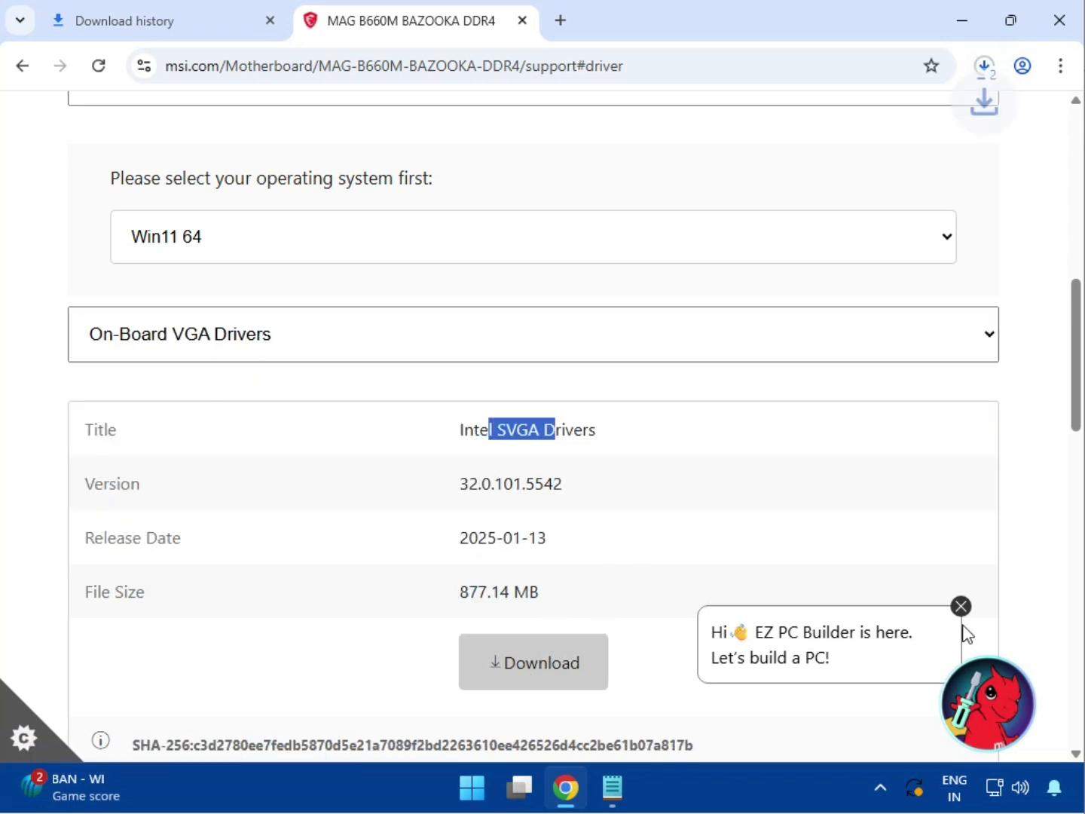
{"action": "left_click", "coordinate": [962, 607]}
- Download the Realtek HD Universal Driver from the On-Board Audio Drivers group
{"action": "left_click", "coordinate": [301, 356]}
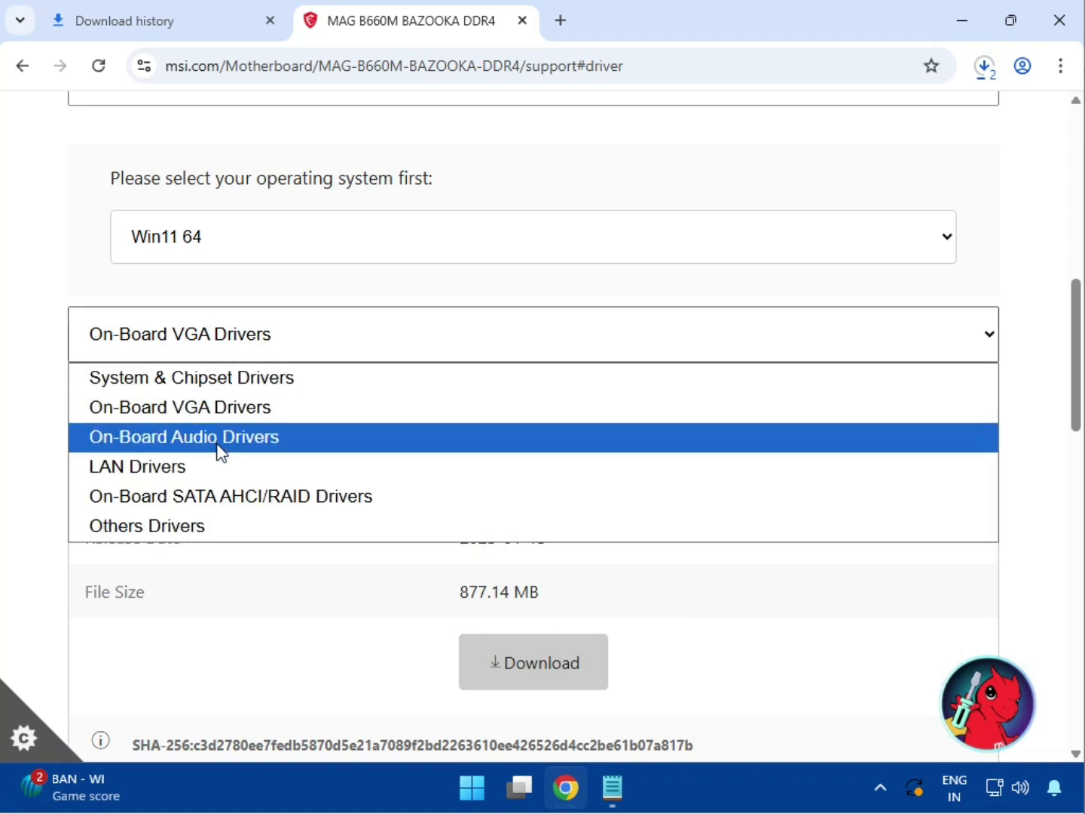
{"action": "left_click", "coordinate": [218, 440]}
{"action": "left_click_drag", "start_coordinate": [498, 428], "coordinate": [722, 464]}
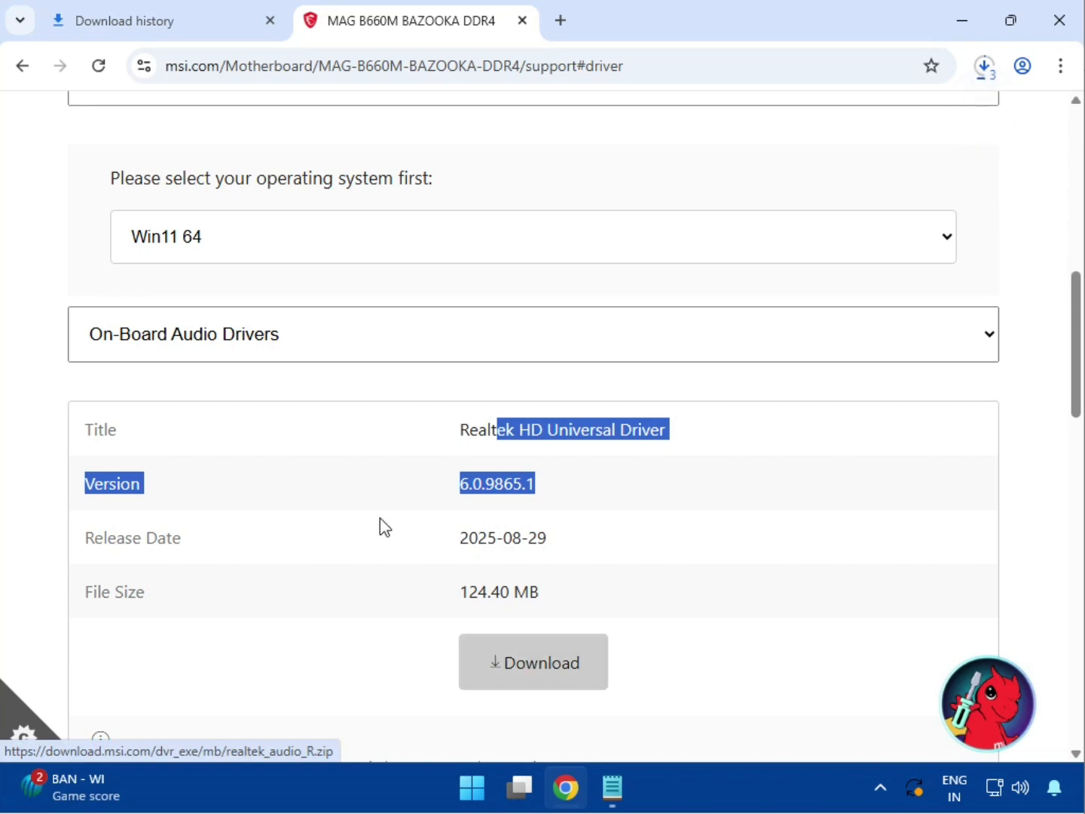
- Download the Realtek PCI-E Ethernet Drivers from the LAN Drivers group
{"action": "left_click", "coordinate": [247, 354]}
{"action": "left_click", "coordinate": [213, 467]}
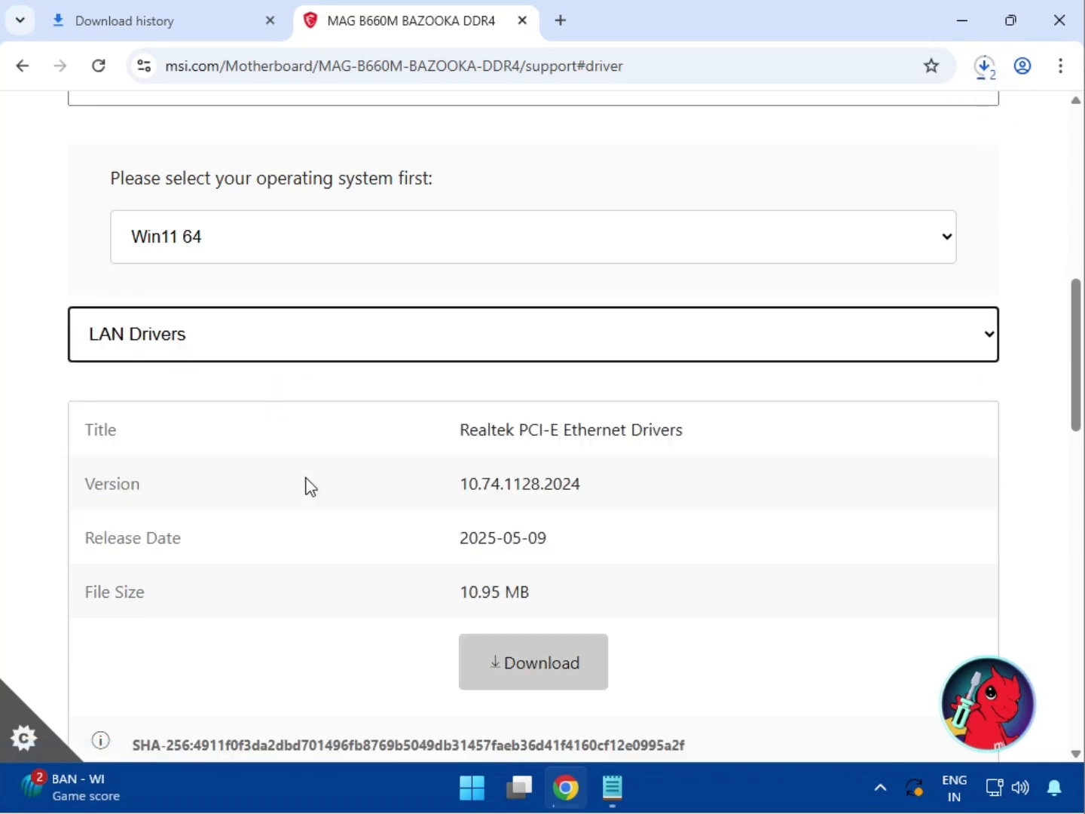
{"action": "left_click_drag", "start_coordinate": [519, 431], "coordinate": [734, 440]}
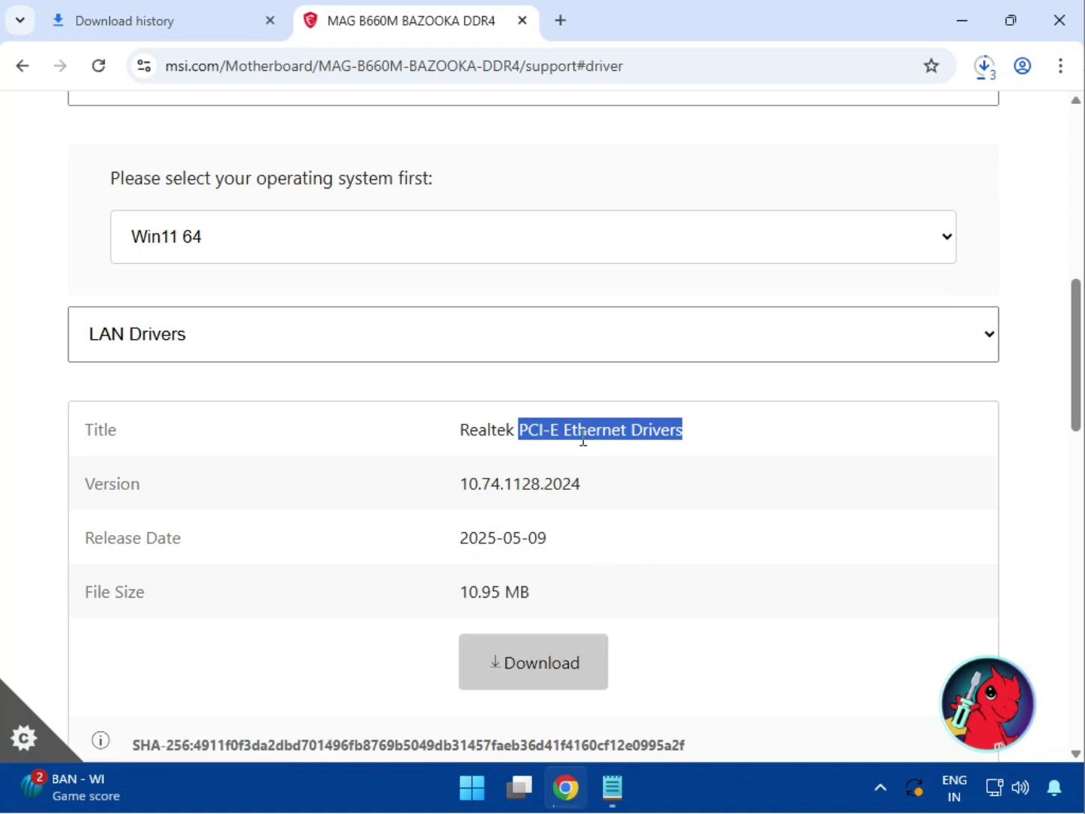
{"action": "scroll", "coordinate": [649, 559], "scroll_direction": "down", "scroll_amount": 4}
{"action": "scroll", "coordinate": [513, 538], "scroll_direction": "up", "scroll_amount": 5}
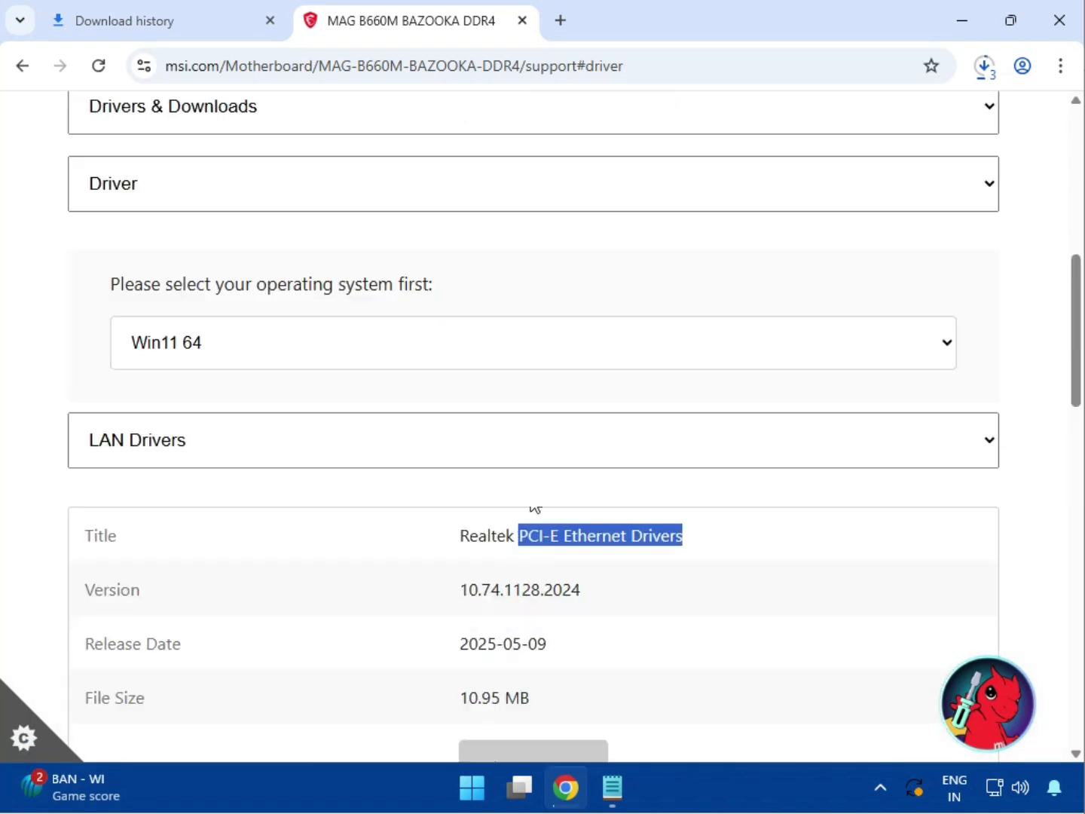
- Open the full download history and show bt_drivers (3).zip in its folder
{"action": "left_click", "coordinate": [984, 65]}
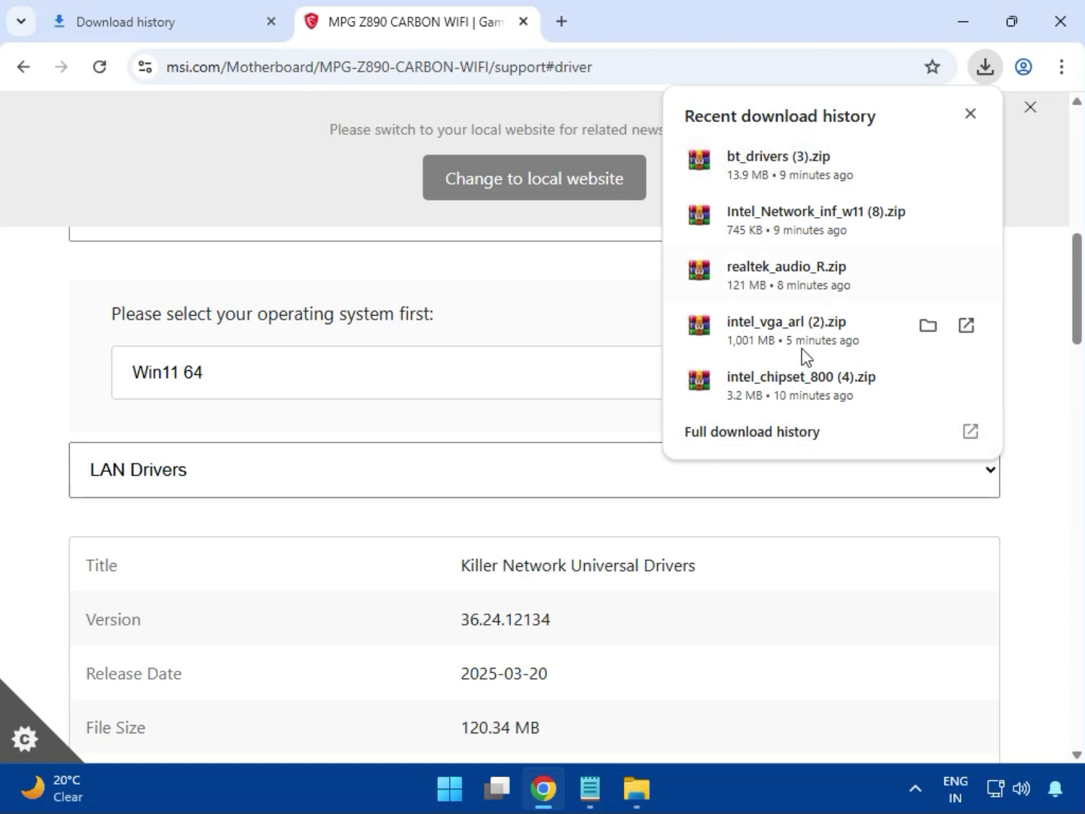
{"action": "left_click", "coordinate": [727, 445]}
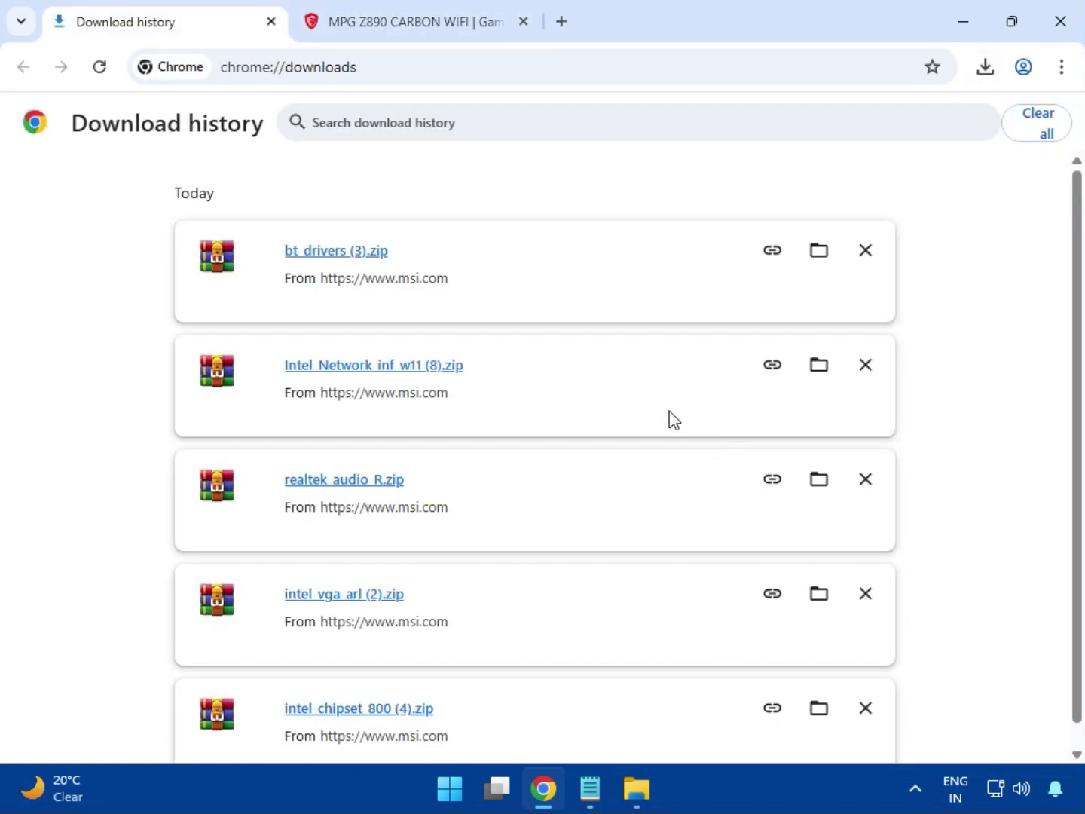
{"action": "left_click", "coordinate": [816, 252]}
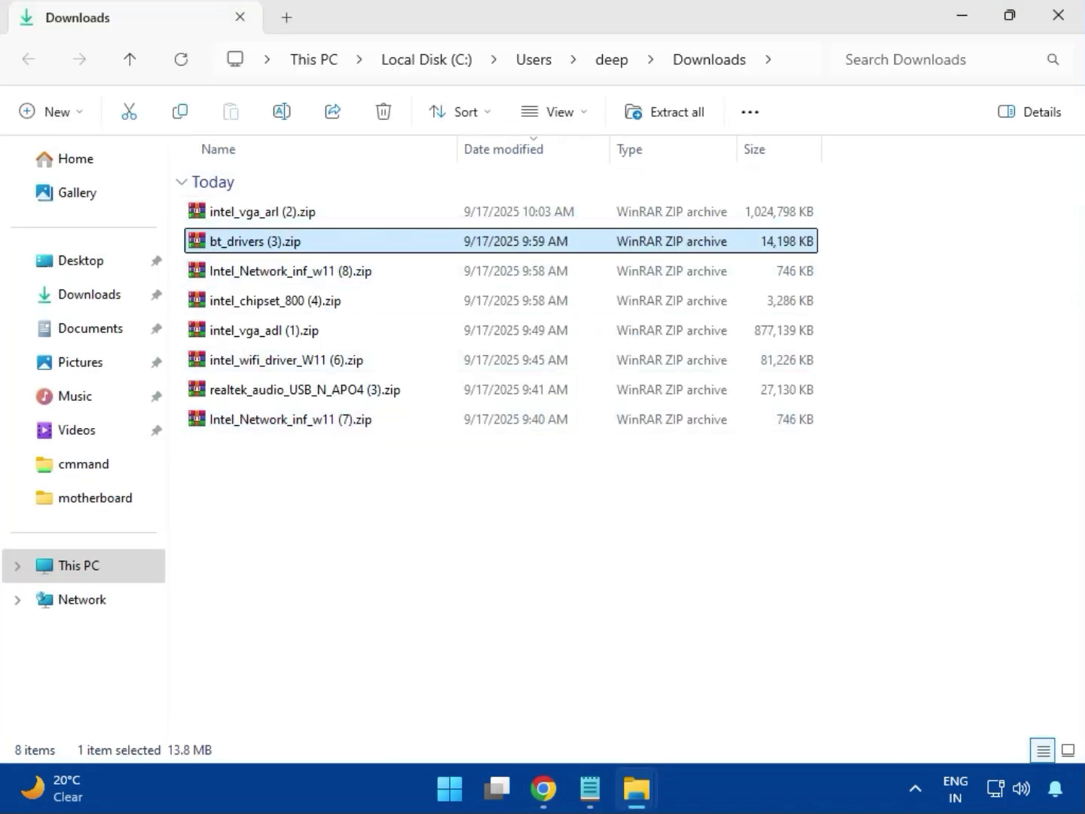
- Open the intel_vga_arl (2).zip archive, dismiss the WinRAR license reminder and enter the Intel VGA Driver_32.0.101.6629 folder
{"action": "left_click", "coordinate": [303, 221]}
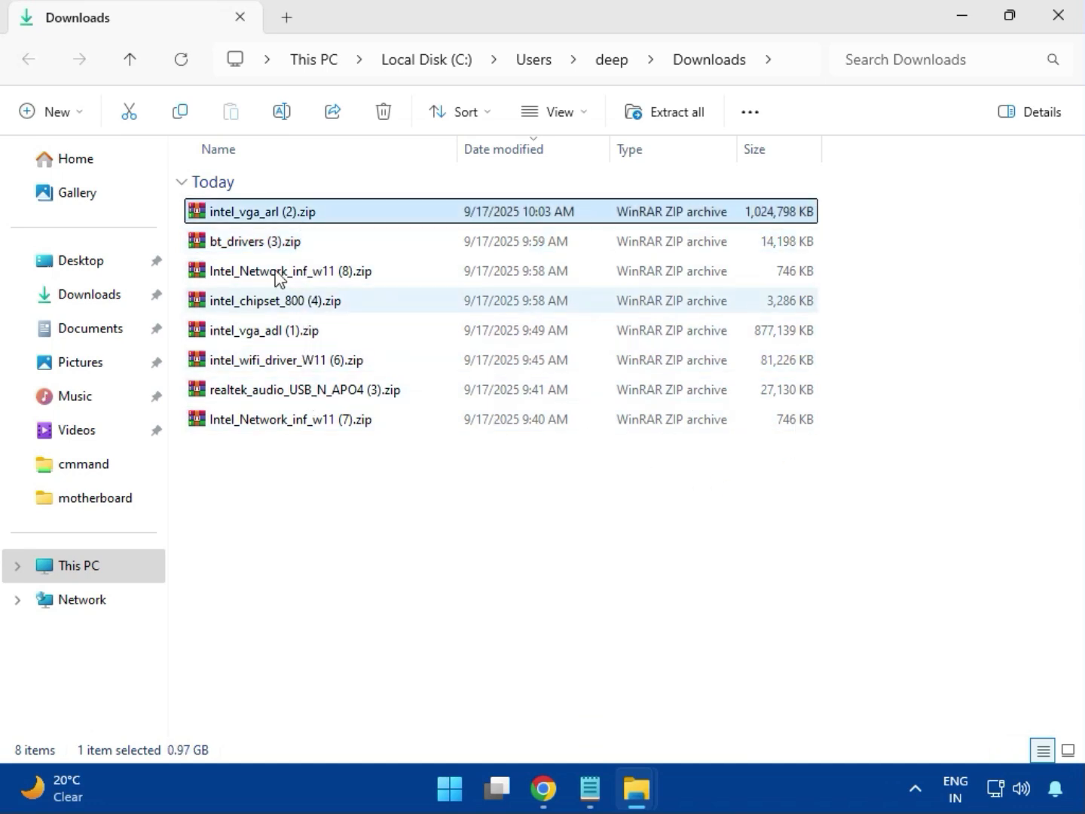
{"action": "double_click", "coordinate": [295, 214]}
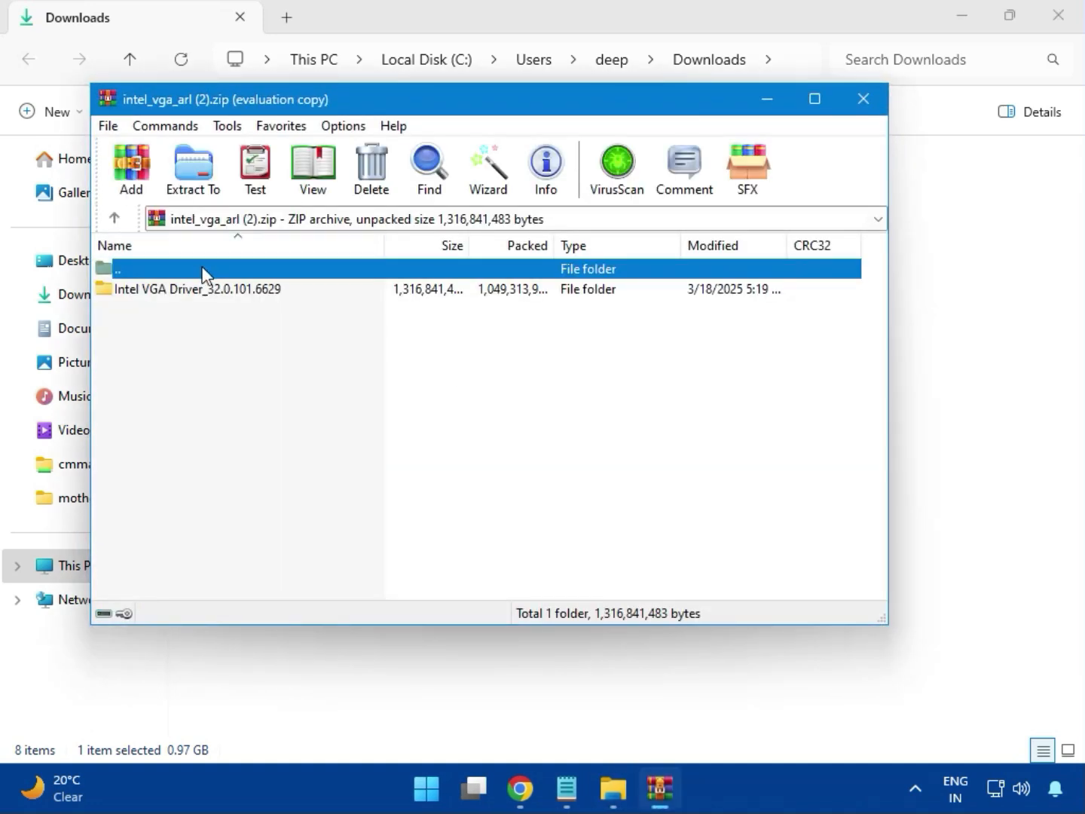
{"action": "left_click", "coordinate": [194, 295]}
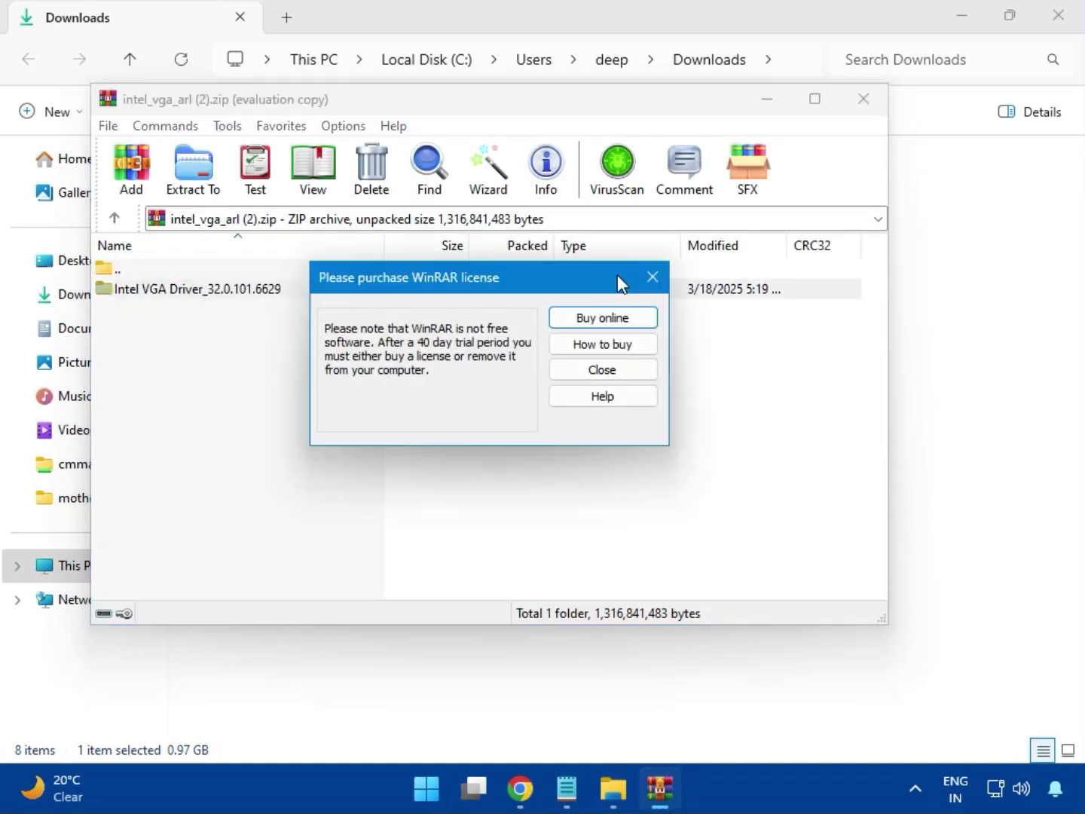
{"action": "left_click", "coordinate": [653, 278]}
{"action": "double_click", "coordinate": [226, 290]}
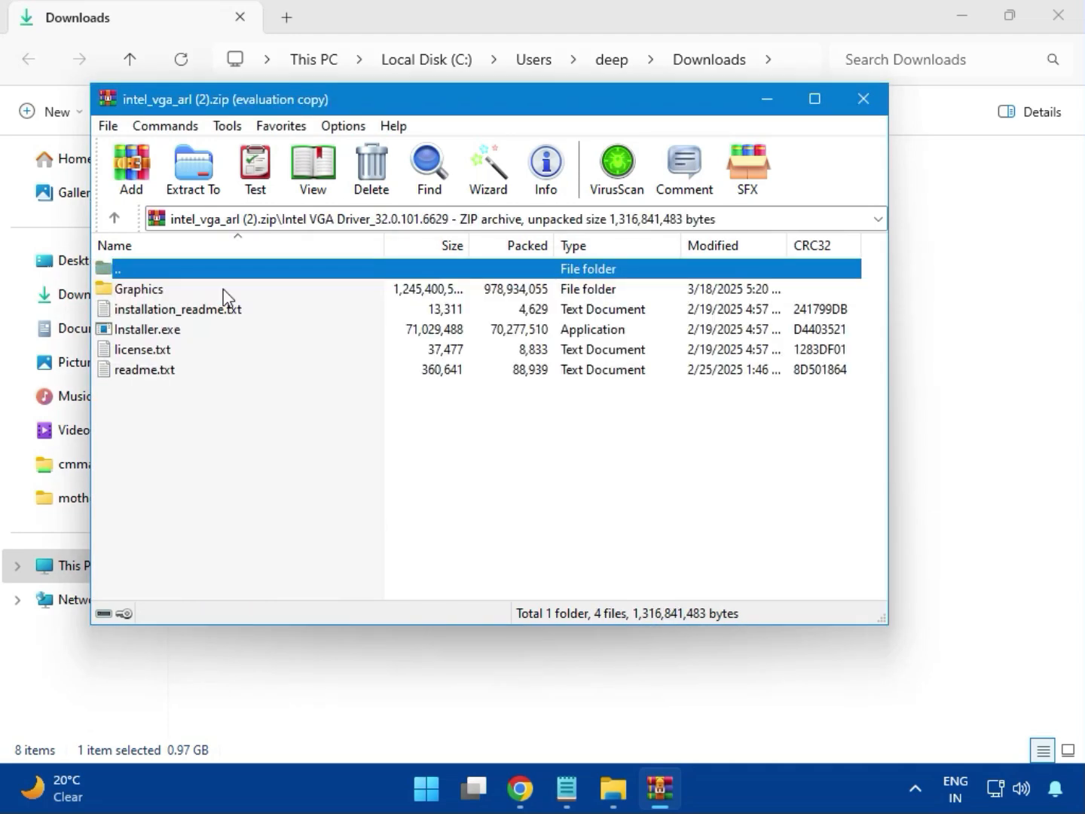
- Try to install the Intel graphics driver with Installer.exe, allowing it to make changes, and close the installer and archive
{"action": "left_click", "coordinate": [180, 331]}
{"action": "double_click", "coordinate": [213, 329]}
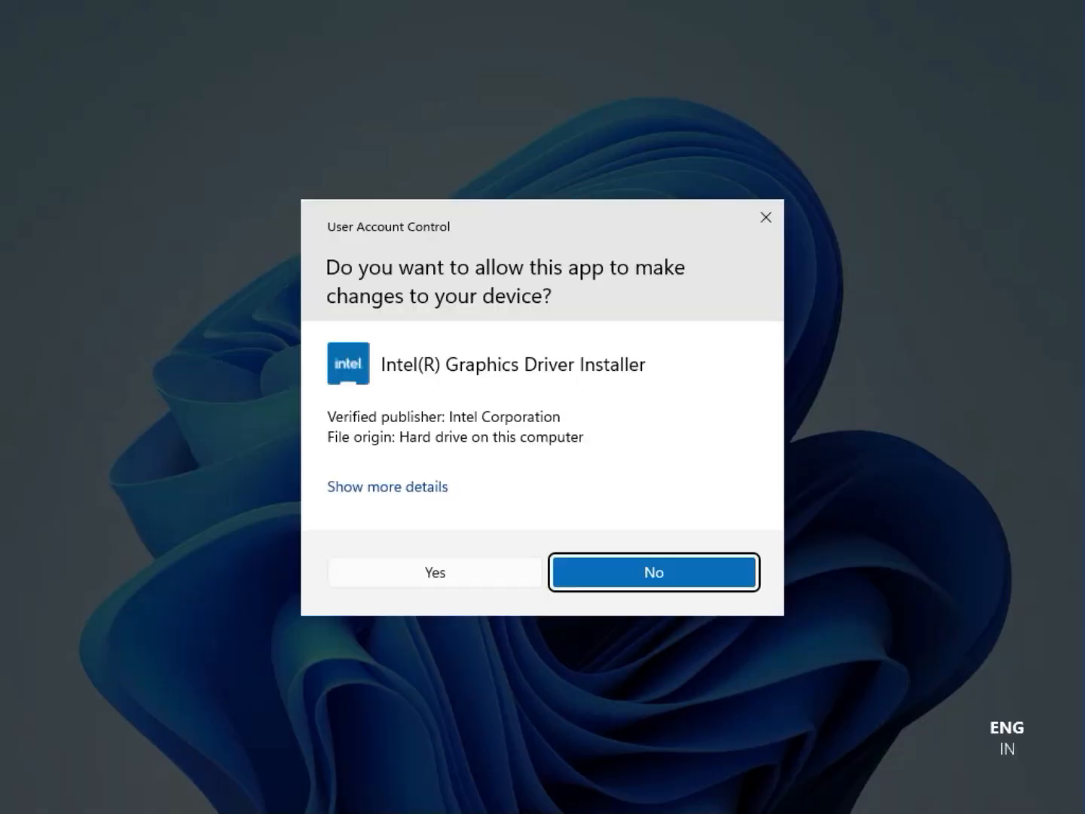
{"action": "left_click", "coordinate": [419, 573]}
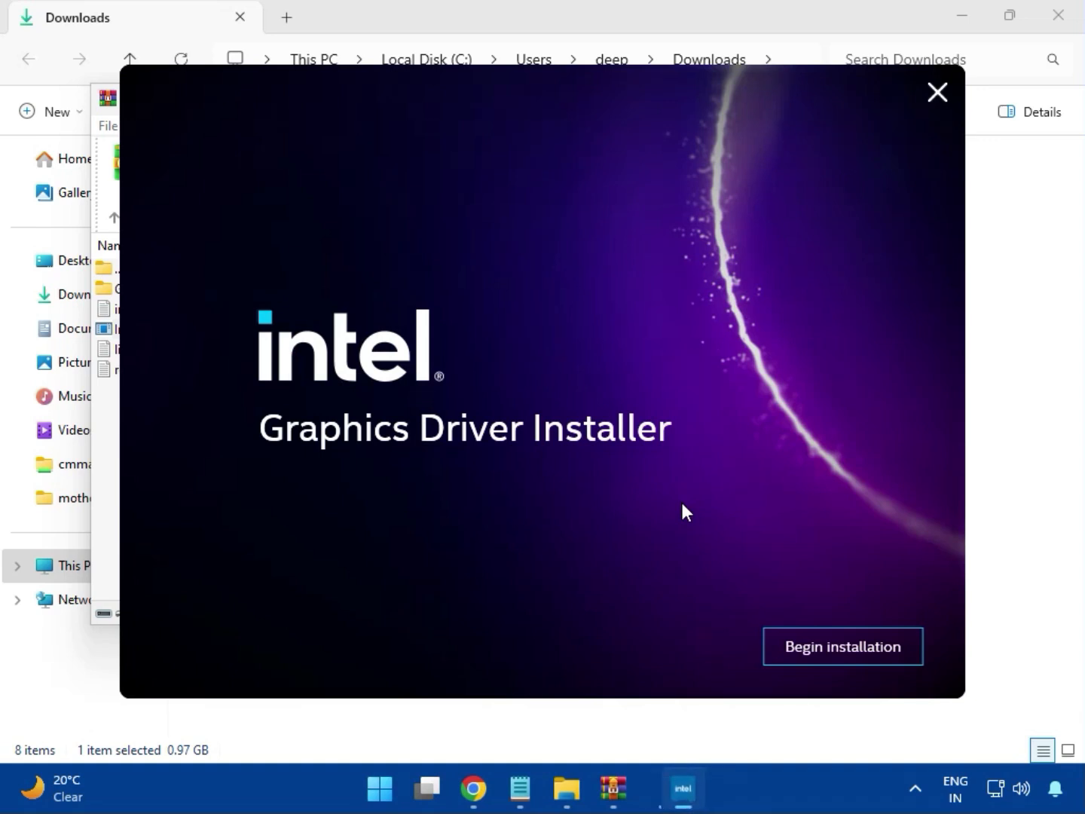
{"action": "left_click", "coordinate": [830, 646]}
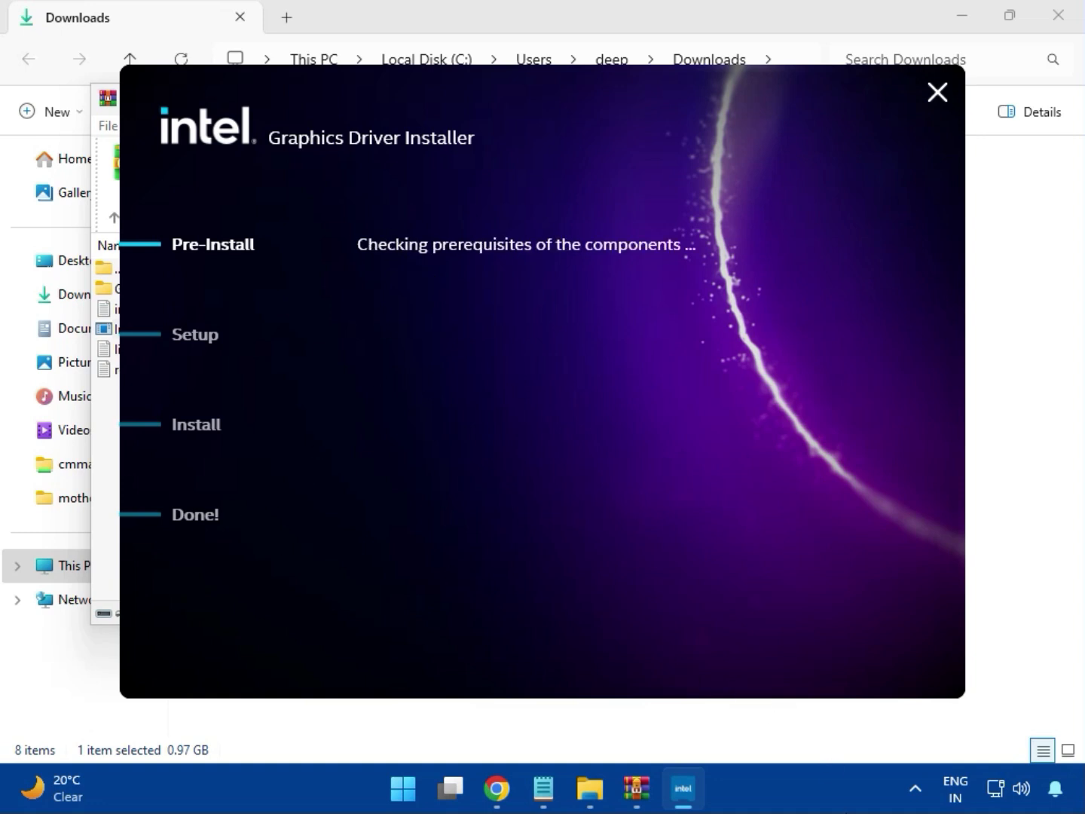
{"action": "left_click", "coordinate": [876, 656]}
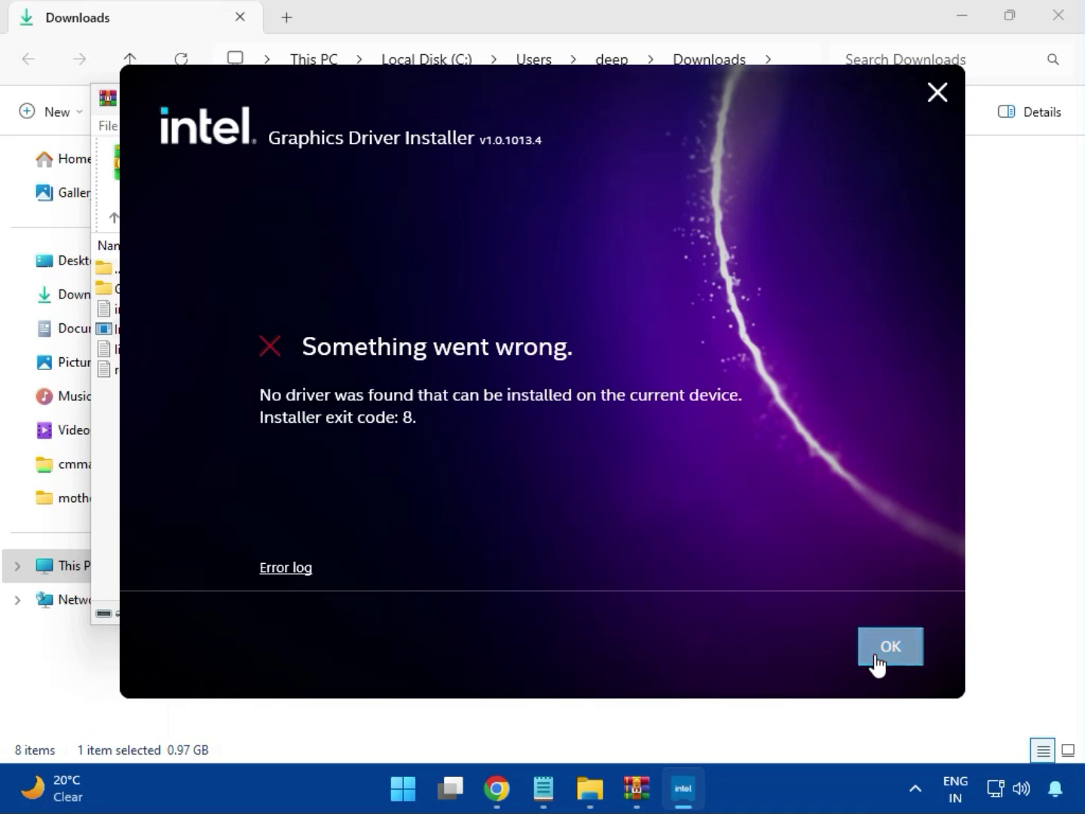
{"action": "left_click", "coordinate": [861, 98]}
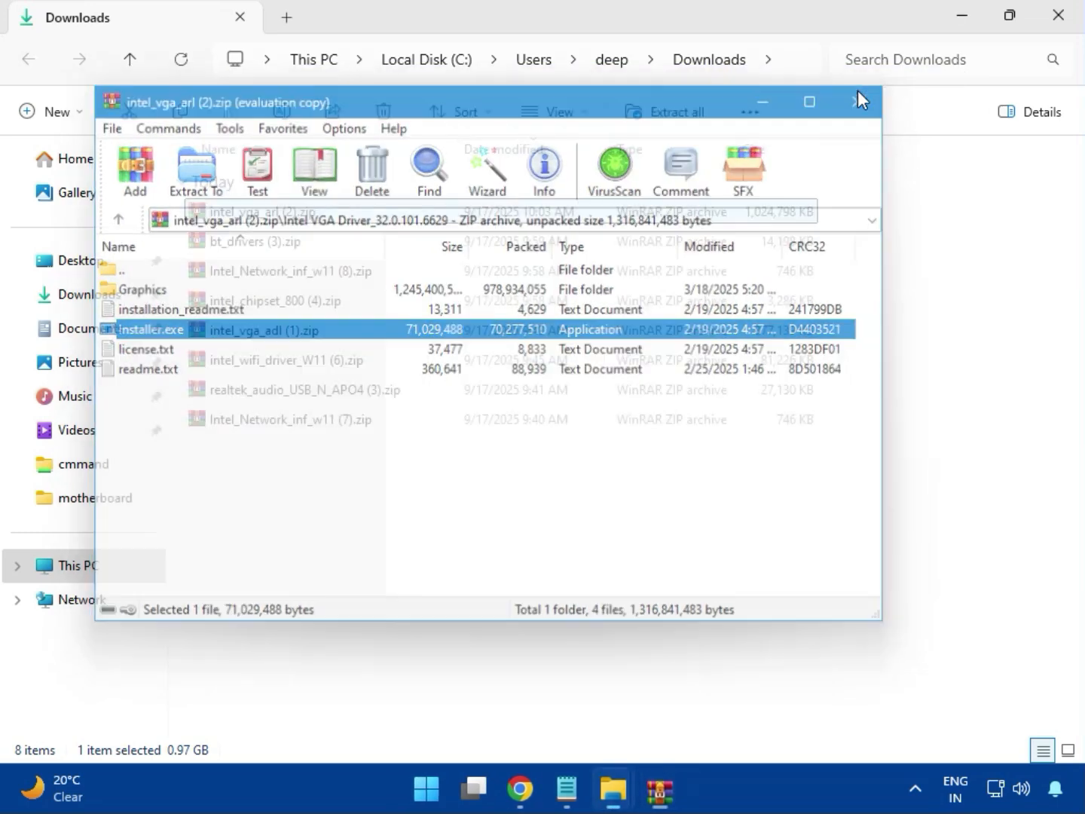
- Open the bt_drivers (3).zip archive and enter the Intel BlueTooth Driver_23.70.0.2 folder
{"action": "left_click", "coordinate": [212, 248]}
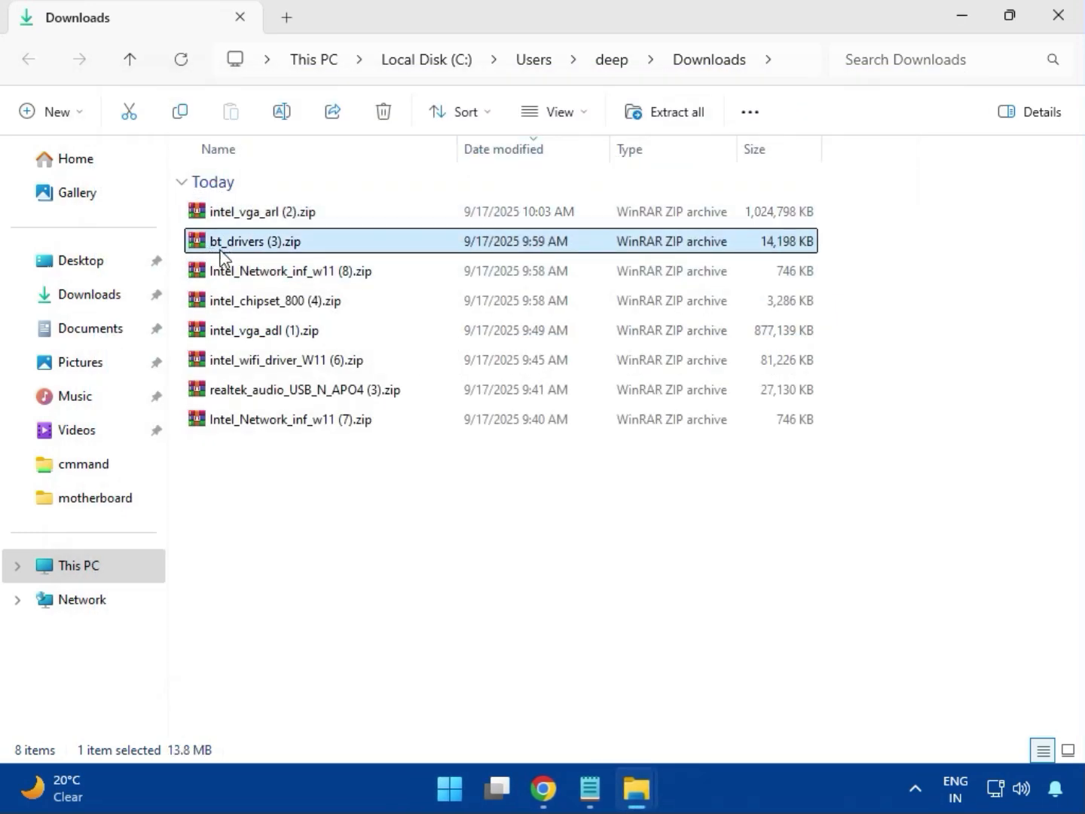
{"action": "double_click", "coordinate": [263, 243]}
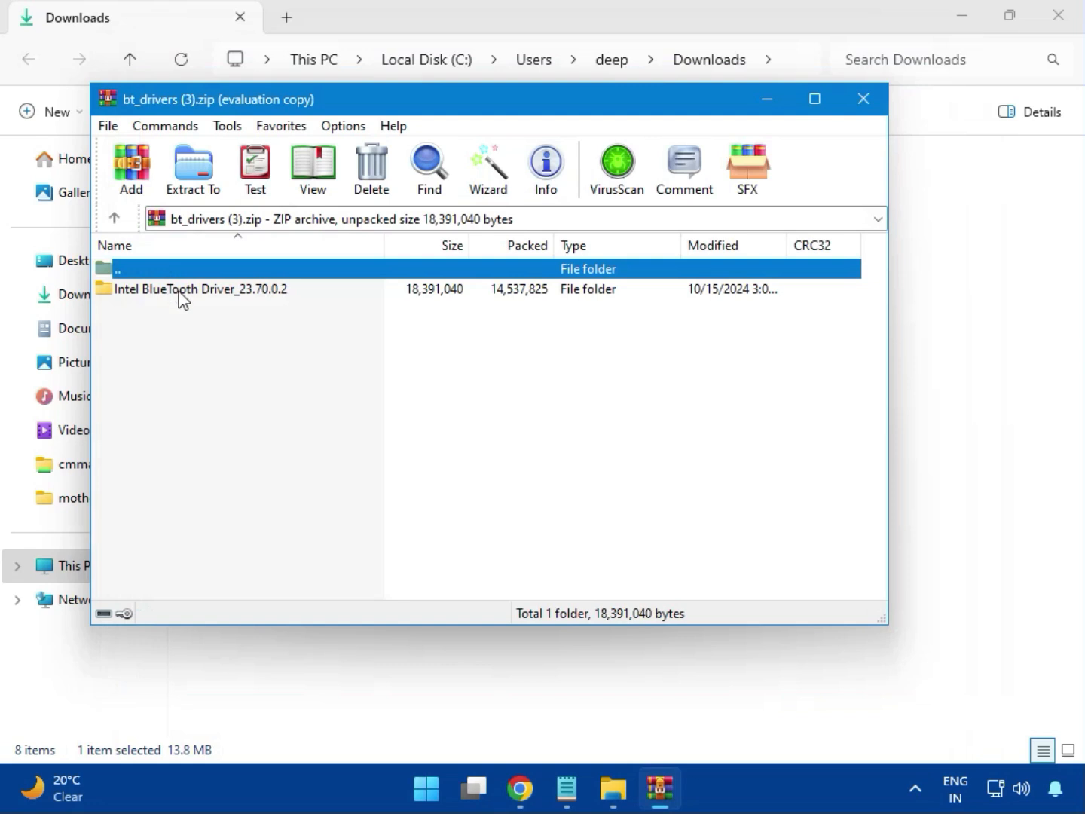
{"action": "left_click", "coordinate": [126, 291]}
{"action": "double_click", "coordinate": [204, 291]}
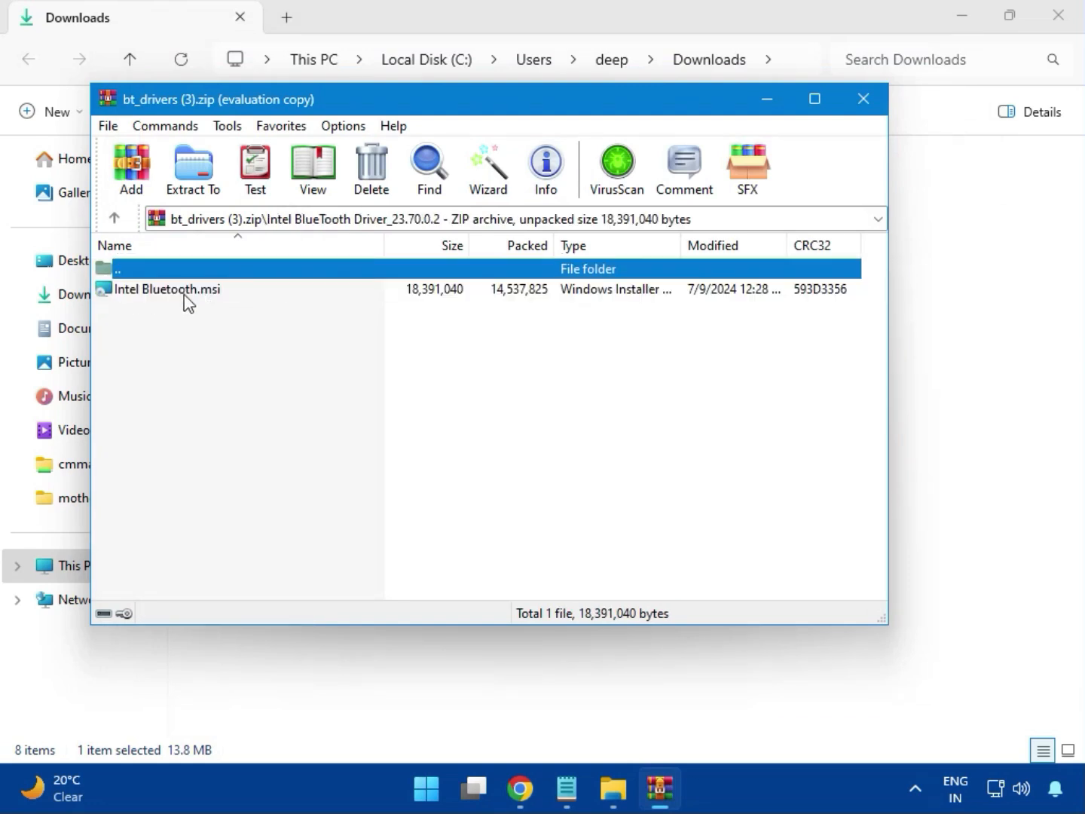
- Install Intel Bluetooth.msi with the license accepted and the Typical setup type, allowing it to make changes, and close the archive
{"action": "double_click", "coordinate": [180, 293]}
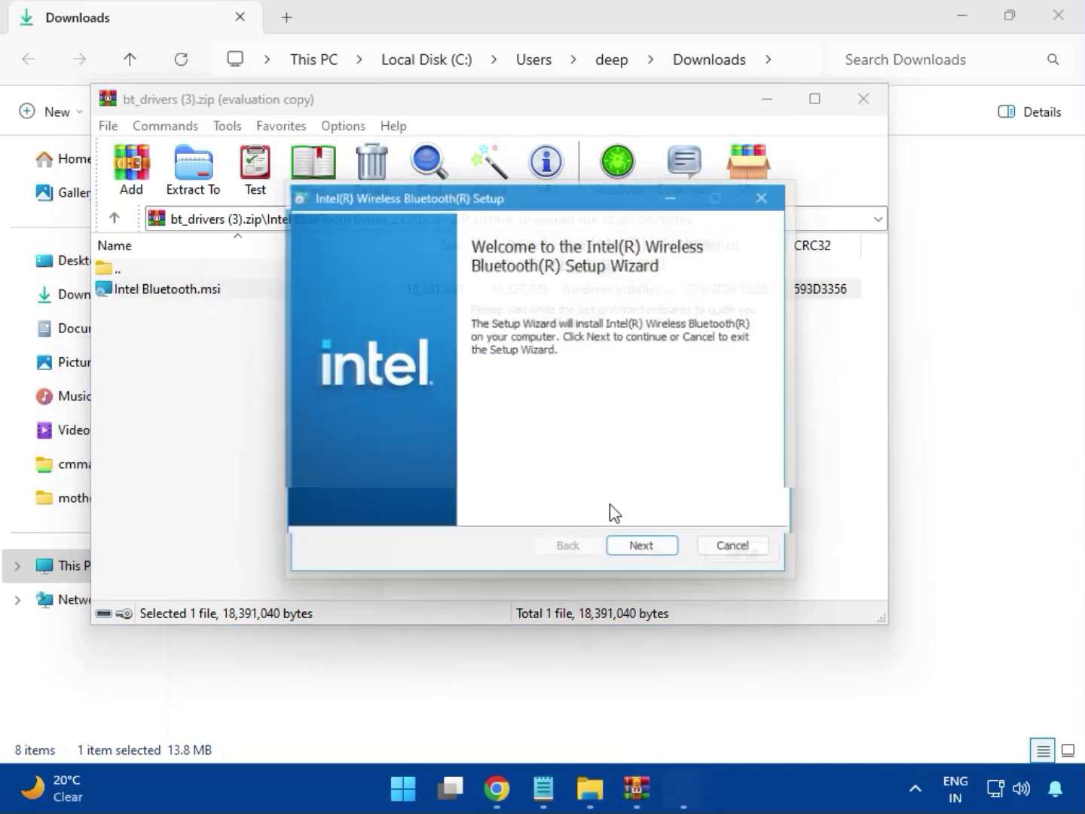
{"action": "left_click", "coordinate": [653, 558]}
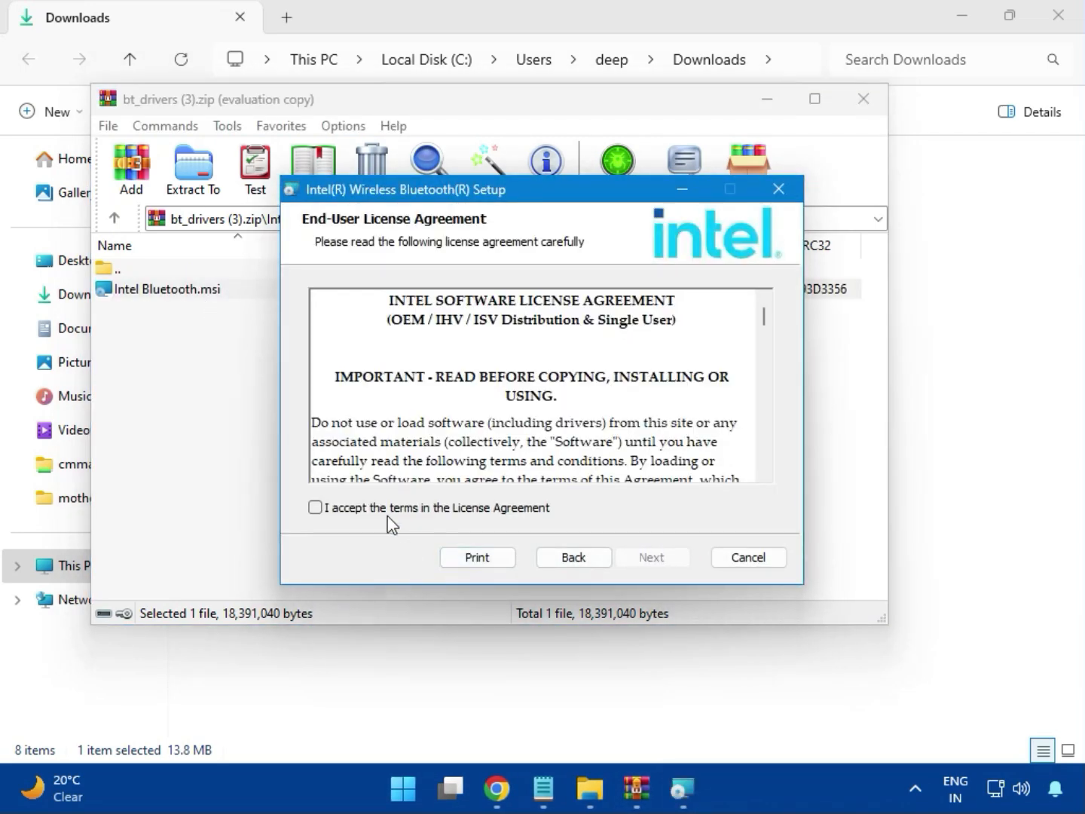
{"action": "left_click", "coordinate": [378, 515]}
{"action": "left_click", "coordinate": [649, 559]}
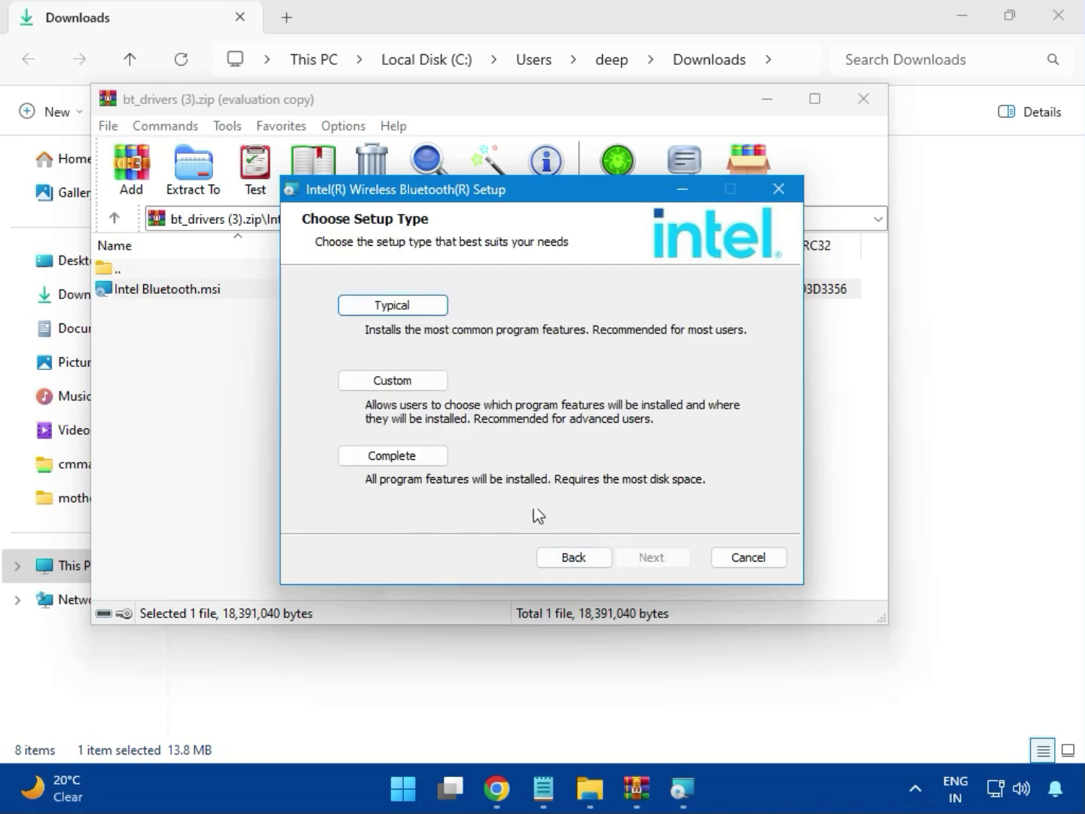
{"action": "left_click", "coordinate": [376, 308]}
{"action": "left_click", "coordinate": [623, 558]}
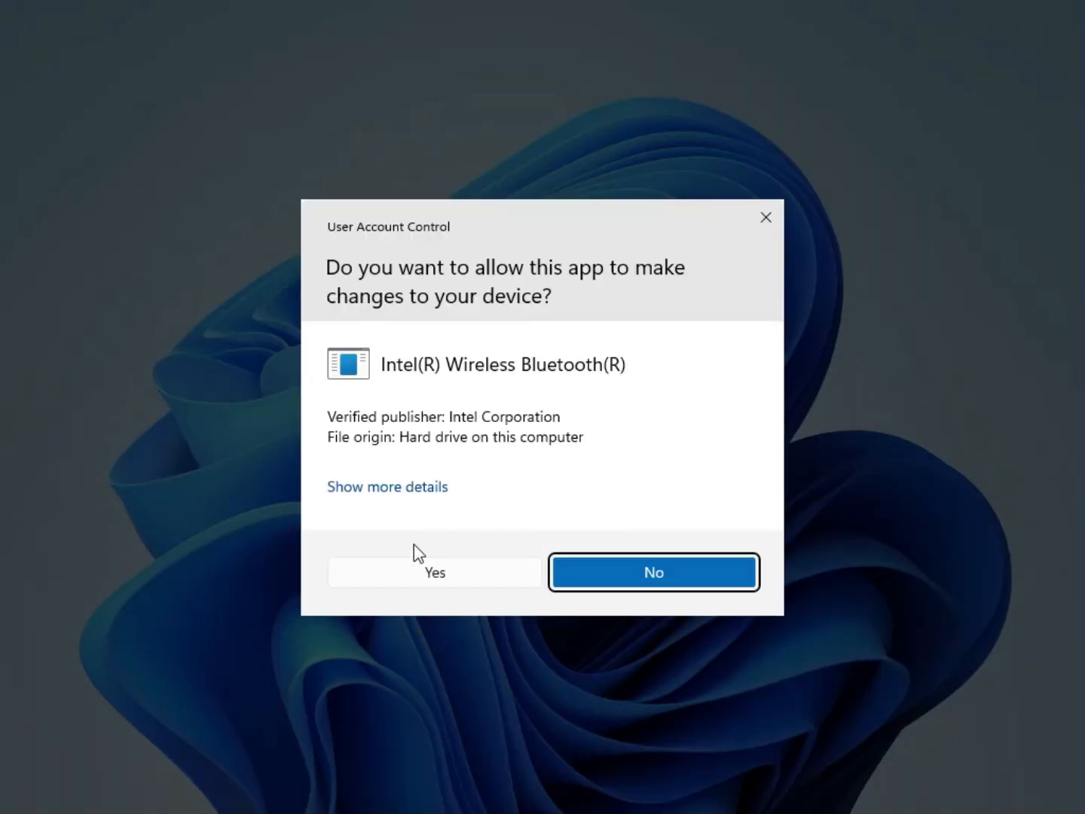
{"action": "left_click", "coordinate": [419, 572]}
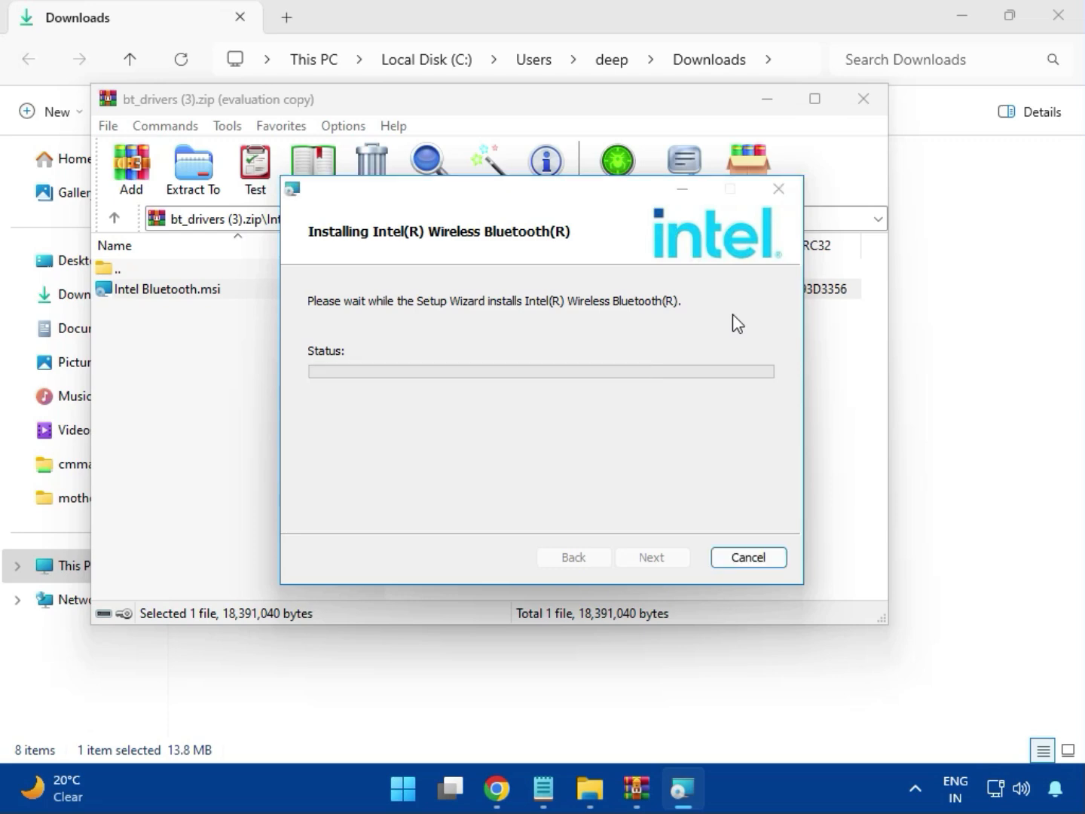
{"action": "left_click", "coordinate": [652, 558]}
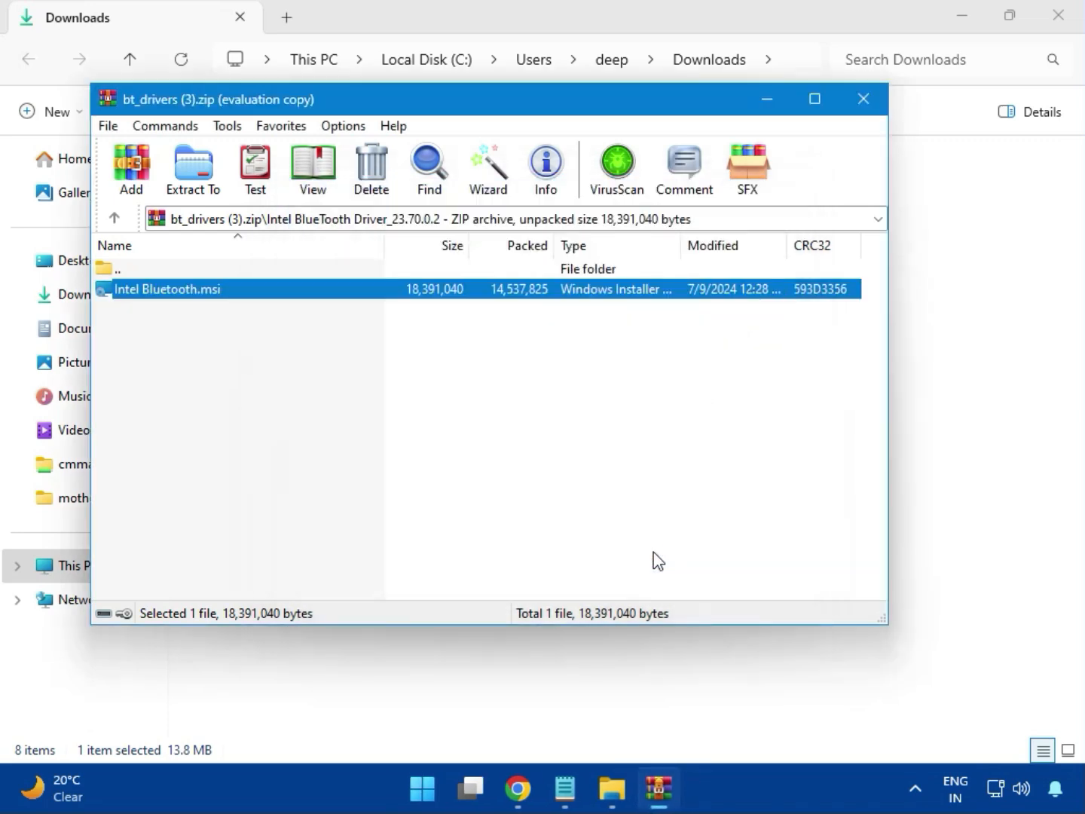
{"action": "left_click", "coordinate": [874, 112]}
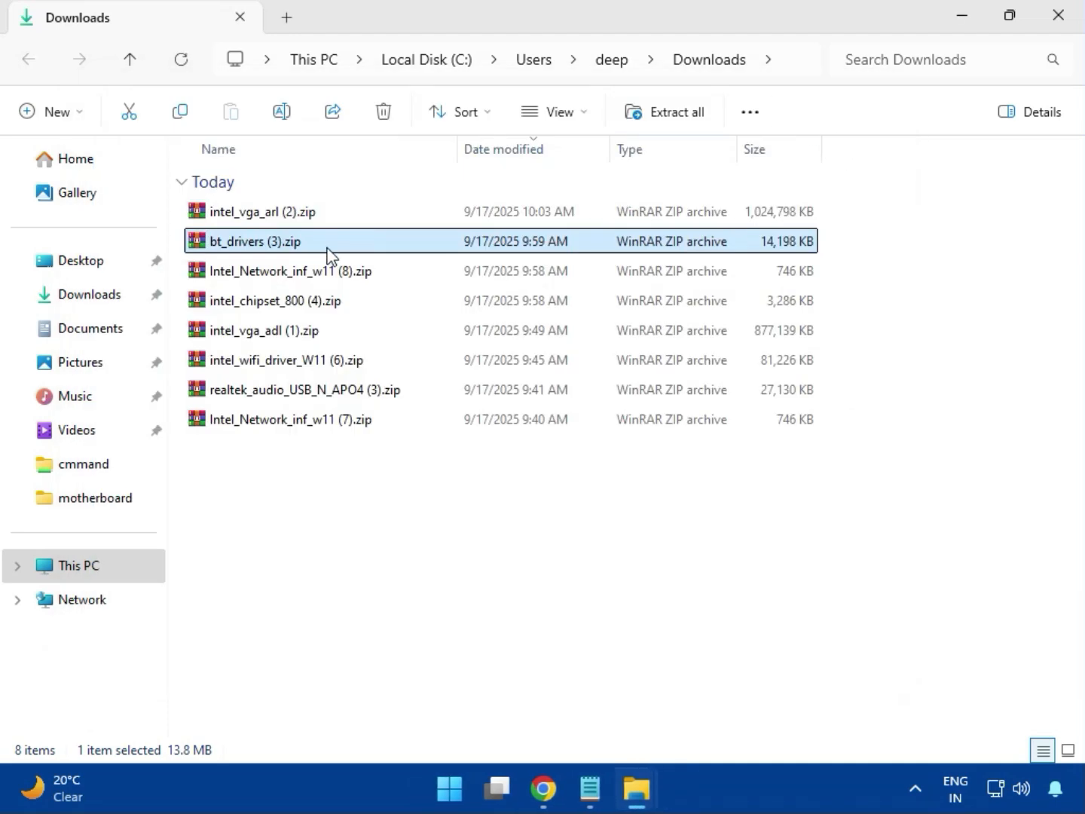
- Open the Intel_Network_inf_w11 (8).zip archive and enter its W11 folder
{"action": "left_click", "coordinate": [284, 282]}
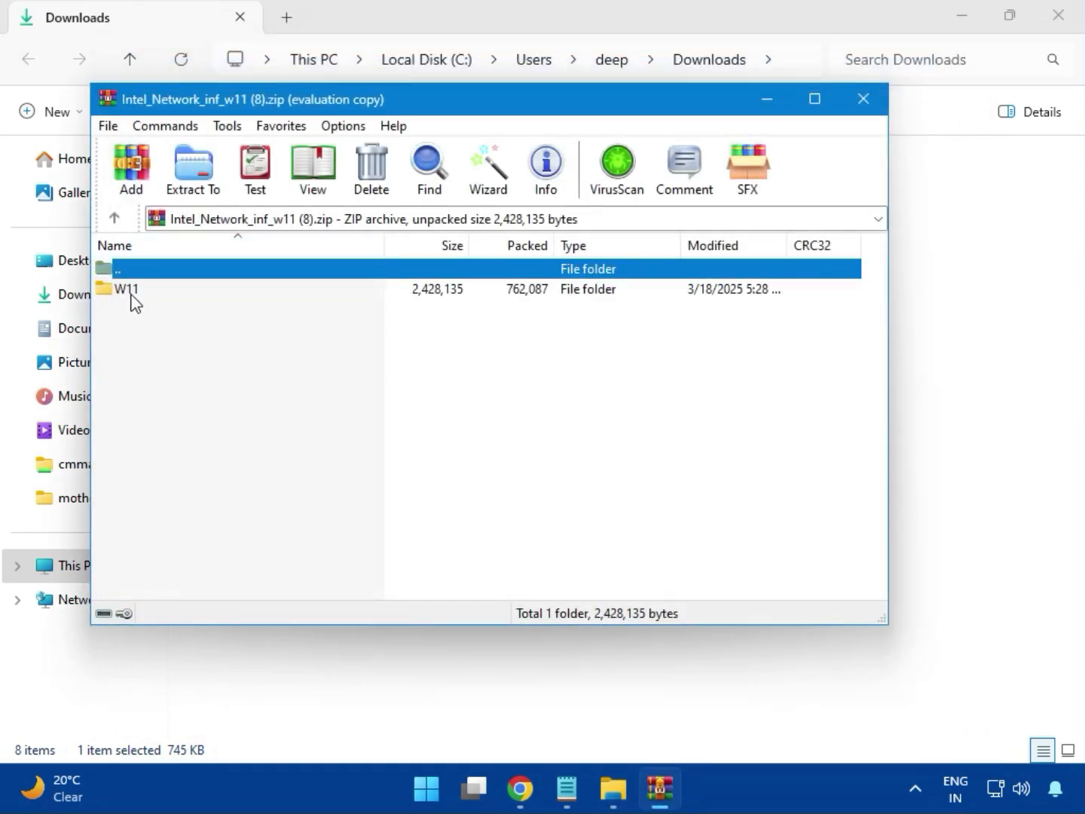
{"action": "left_click", "coordinate": [133, 294]}
{"action": "double_click", "coordinate": [126, 290]}
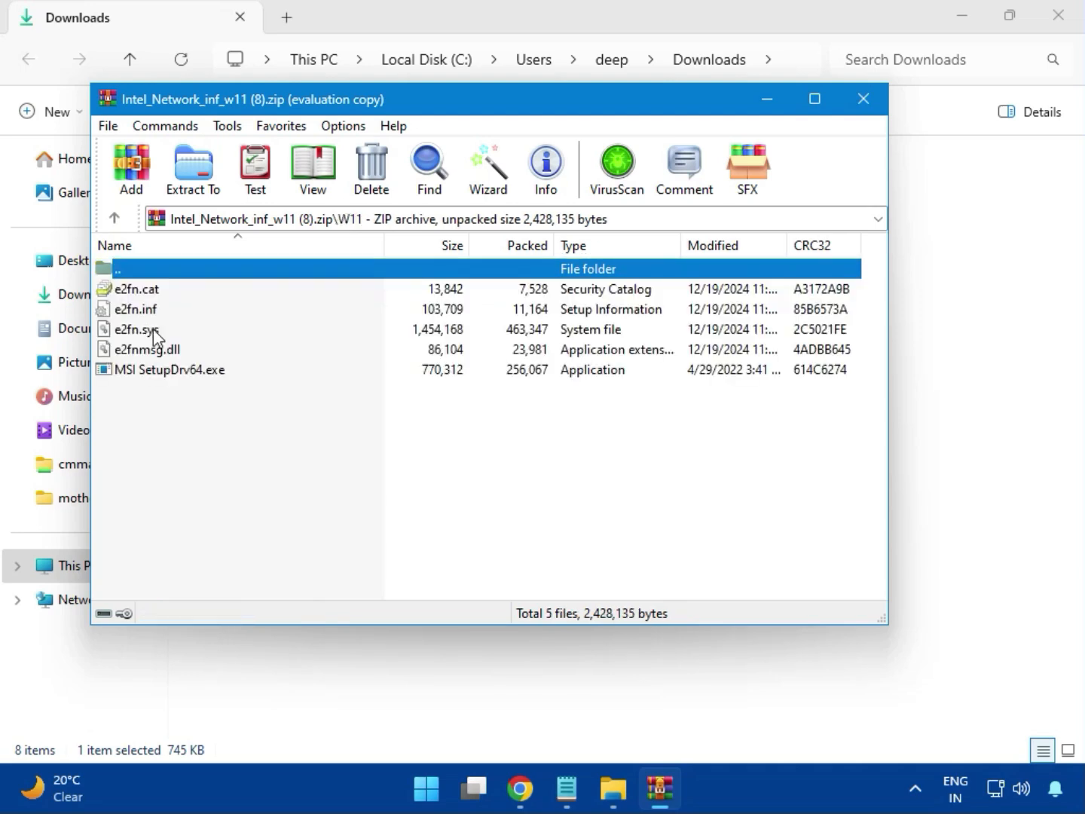
- Try to install the network driver with MSI SetupDrv64.exe, allowing it to make changes, and close the installer and archive
{"action": "double_click", "coordinate": [200, 373]}
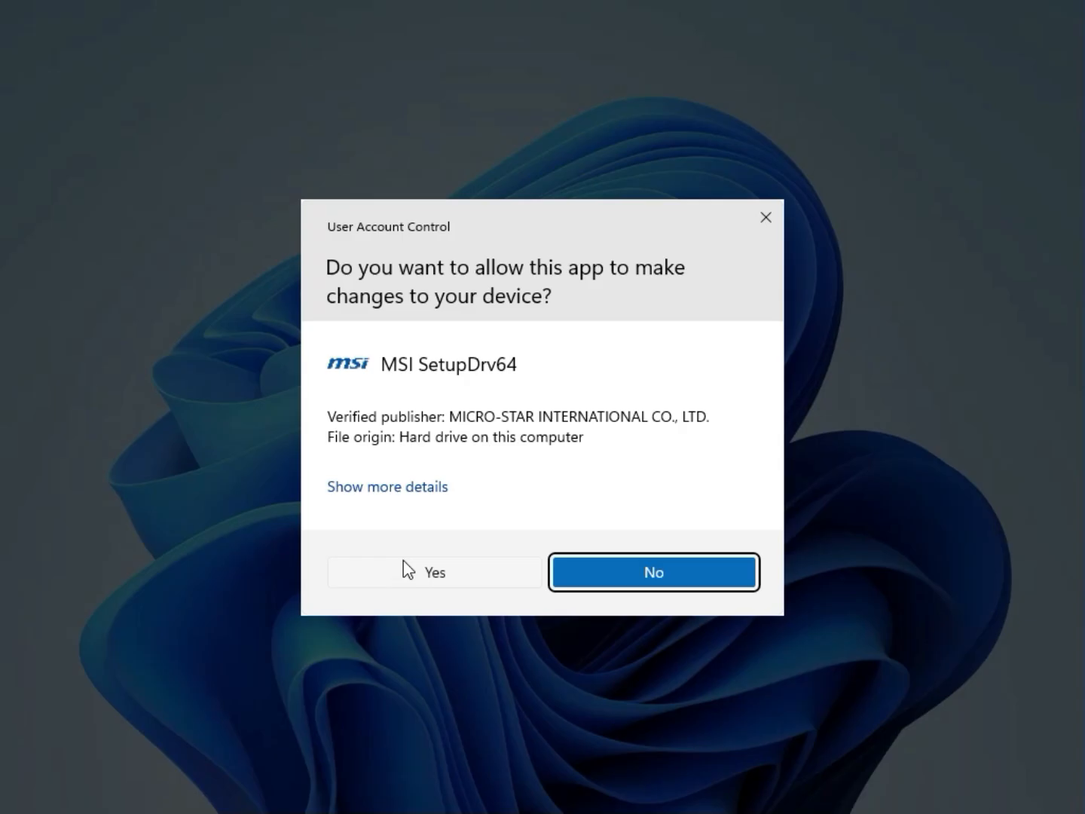
{"action": "left_click", "coordinate": [404, 564]}
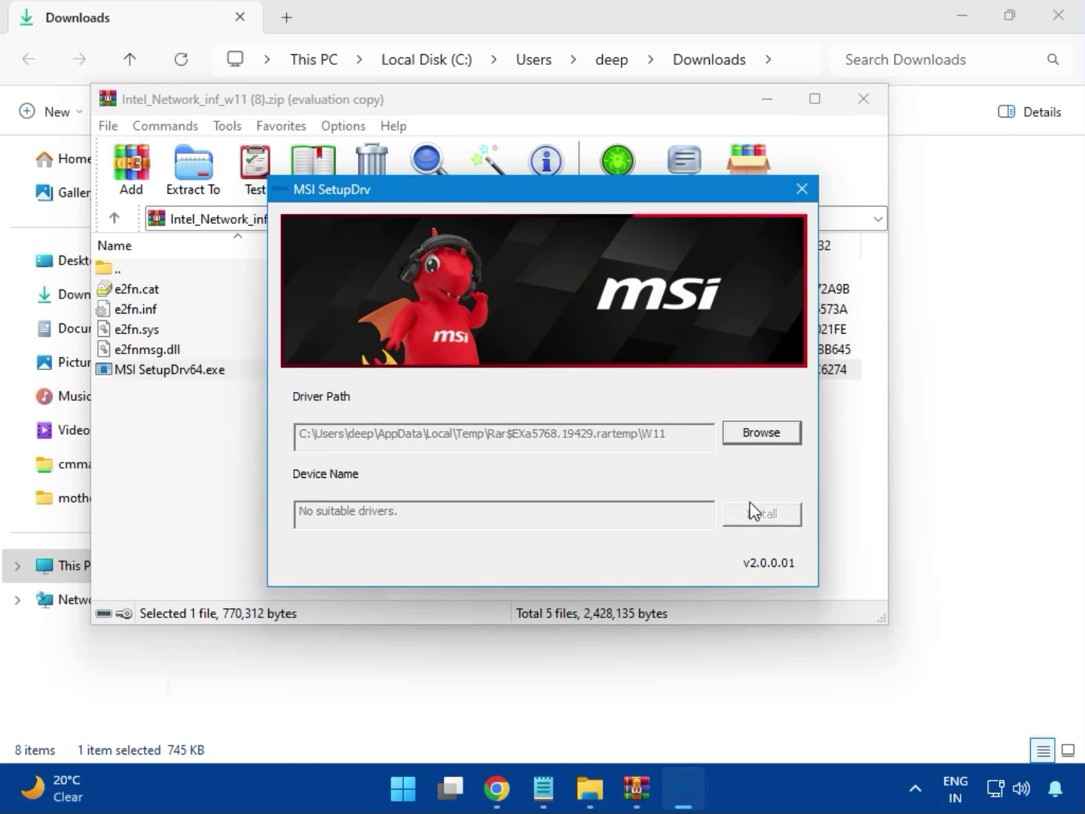
{"action": "left_click", "coordinate": [801, 189]}
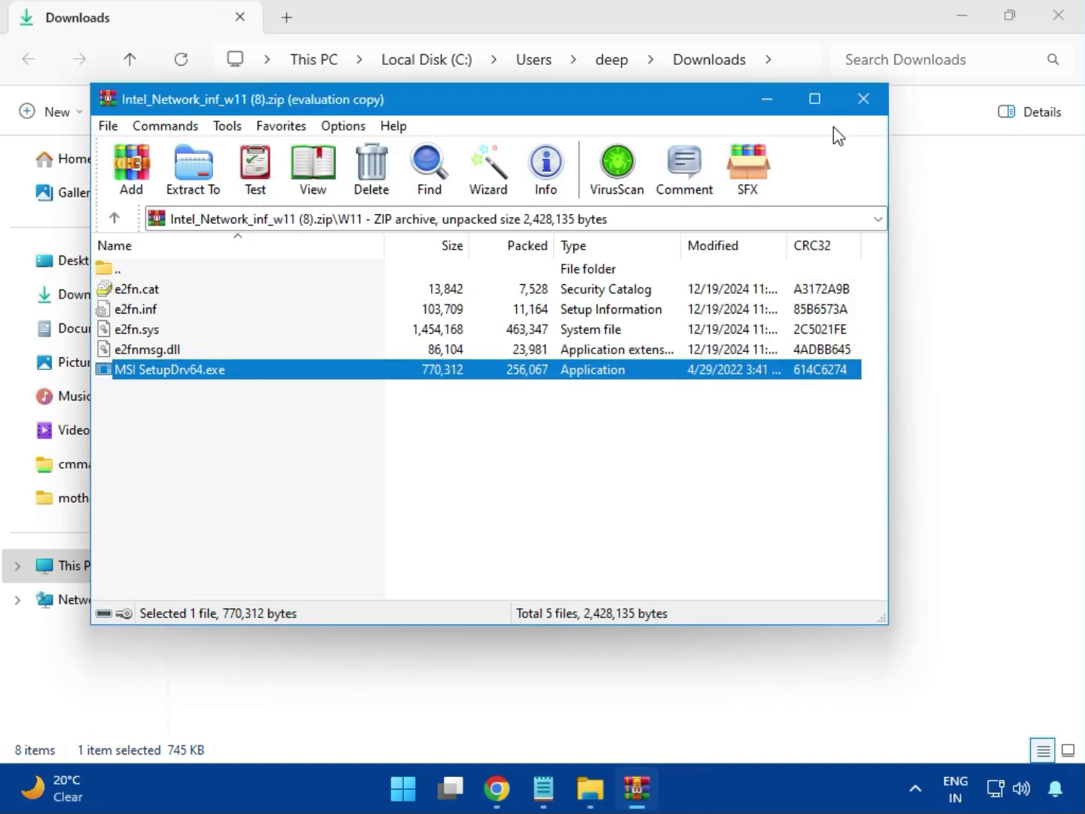
{"action": "left_click", "coordinate": [863, 101]}
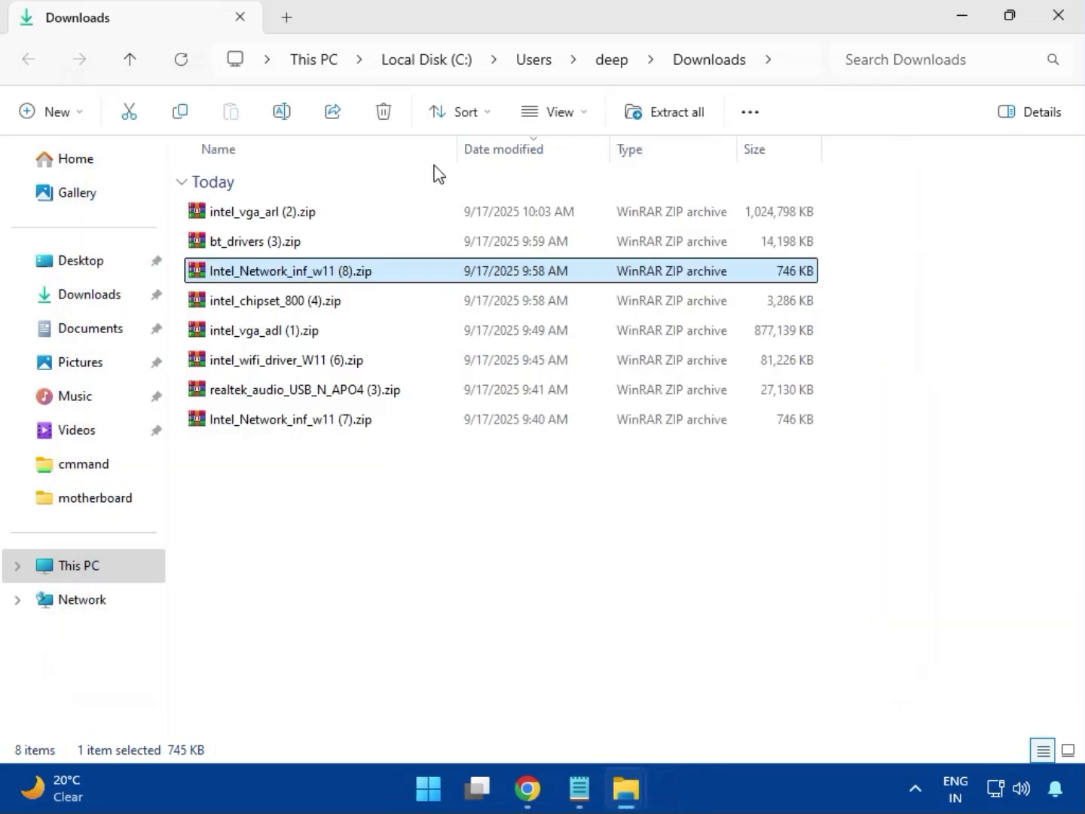
- Open the intel_chipset_800 (4).zip archive, dismiss the WinRAR license reminder and enter the Intel Chipset Driver_10.1.20062.8627 folder
{"action": "left_click", "coordinate": [249, 311]}
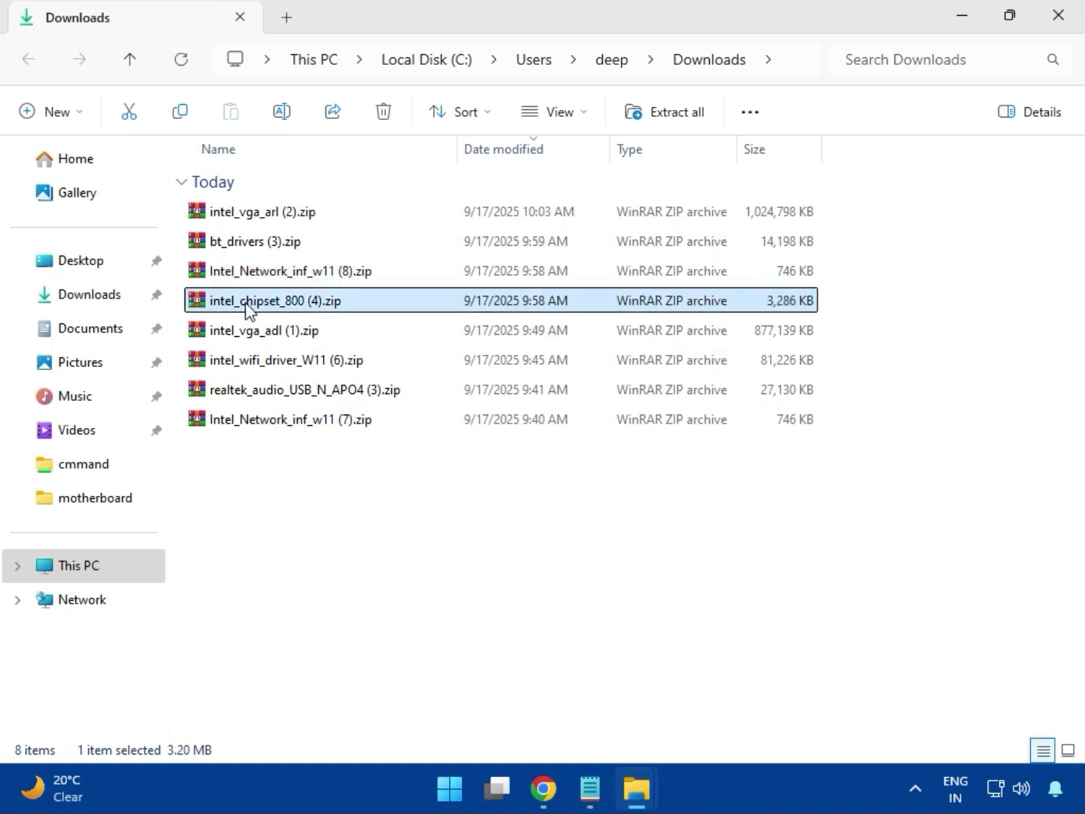
{"action": "double_click", "coordinate": [309, 305]}
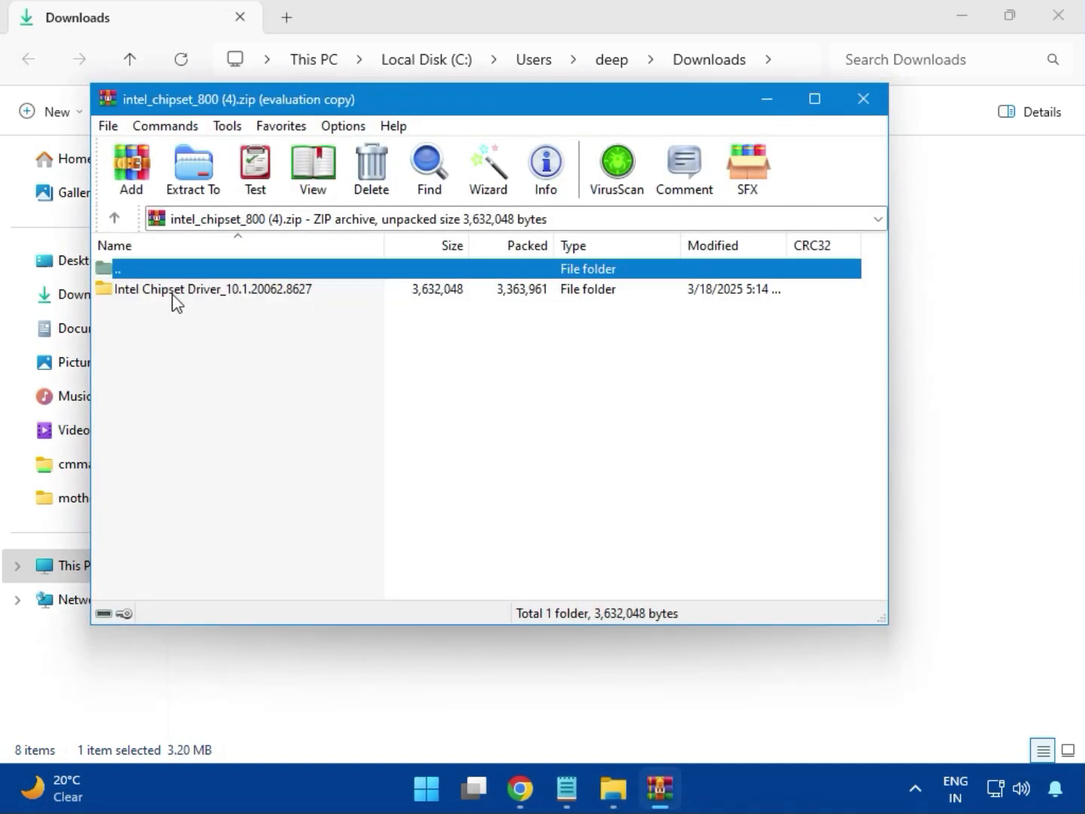
{"action": "left_click", "coordinate": [155, 294]}
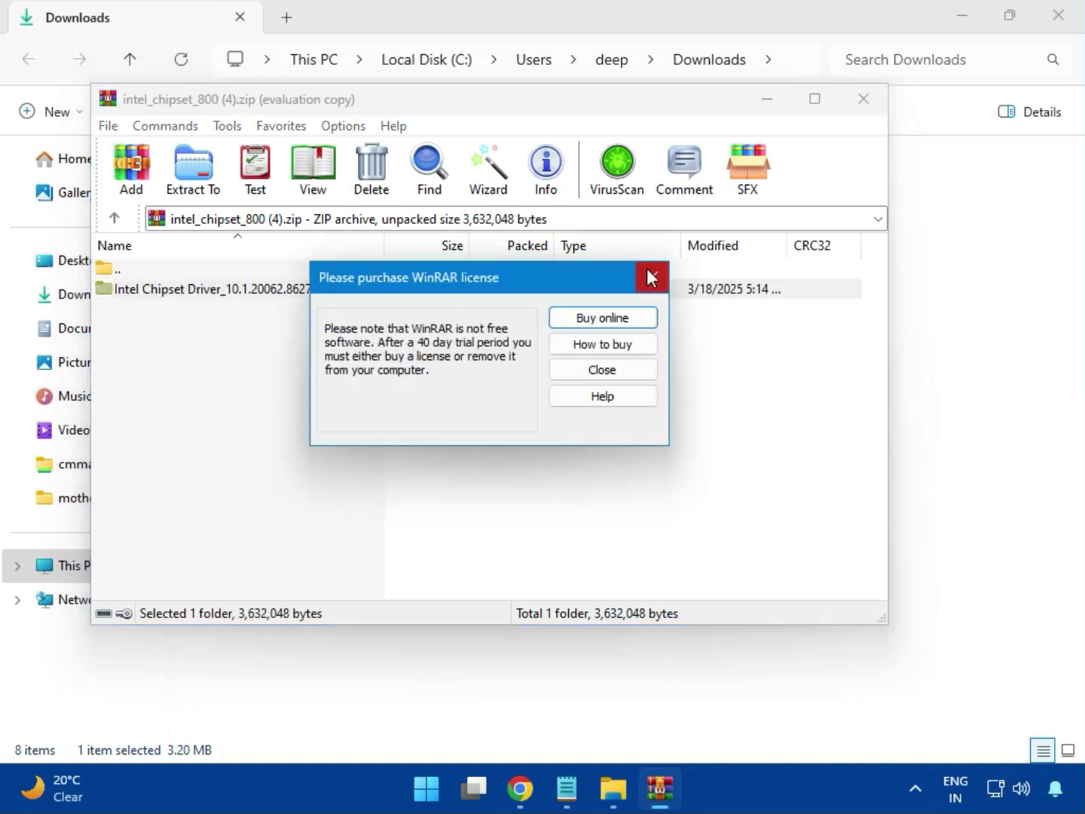
{"action": "left_click", "coordinate": [651, 277]}
{"action": "double_click", "coordinate": [267, 294]}
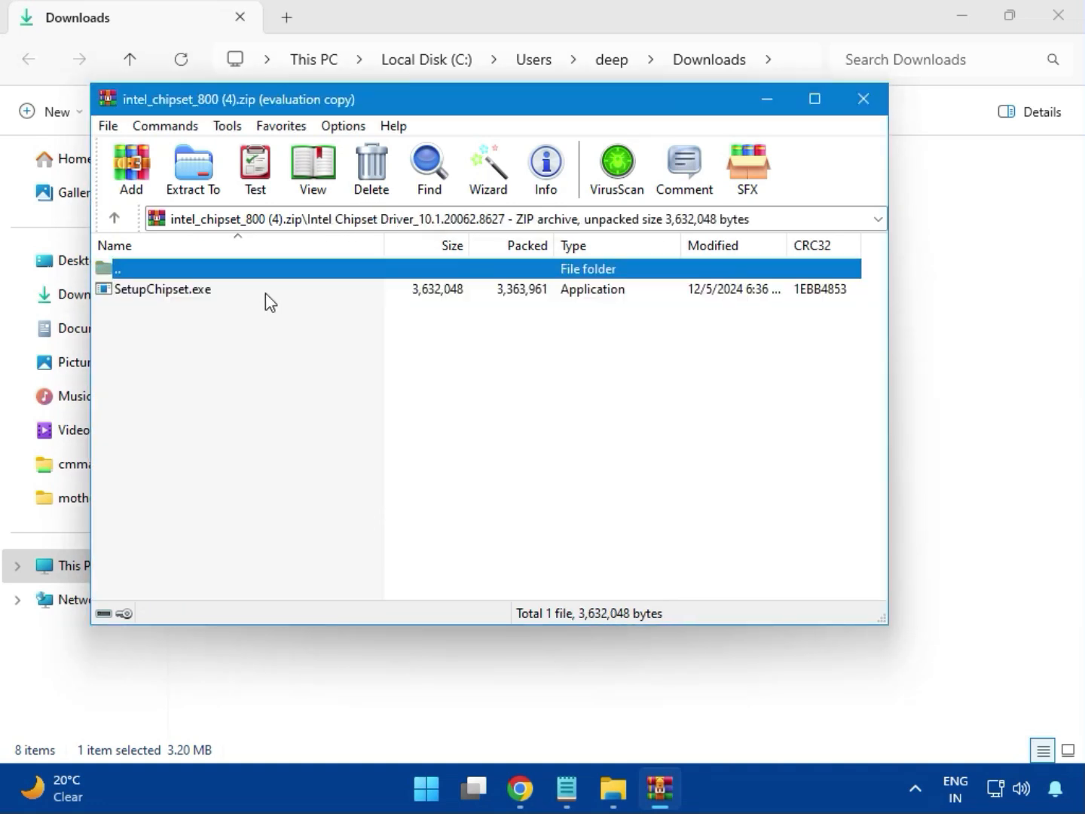
- Try to install the Intel chipset software with SetupChipset.exe, accepting its license agreement, and close the installer and archive
{"action": "double_click", "coordinate": [174, 295]}
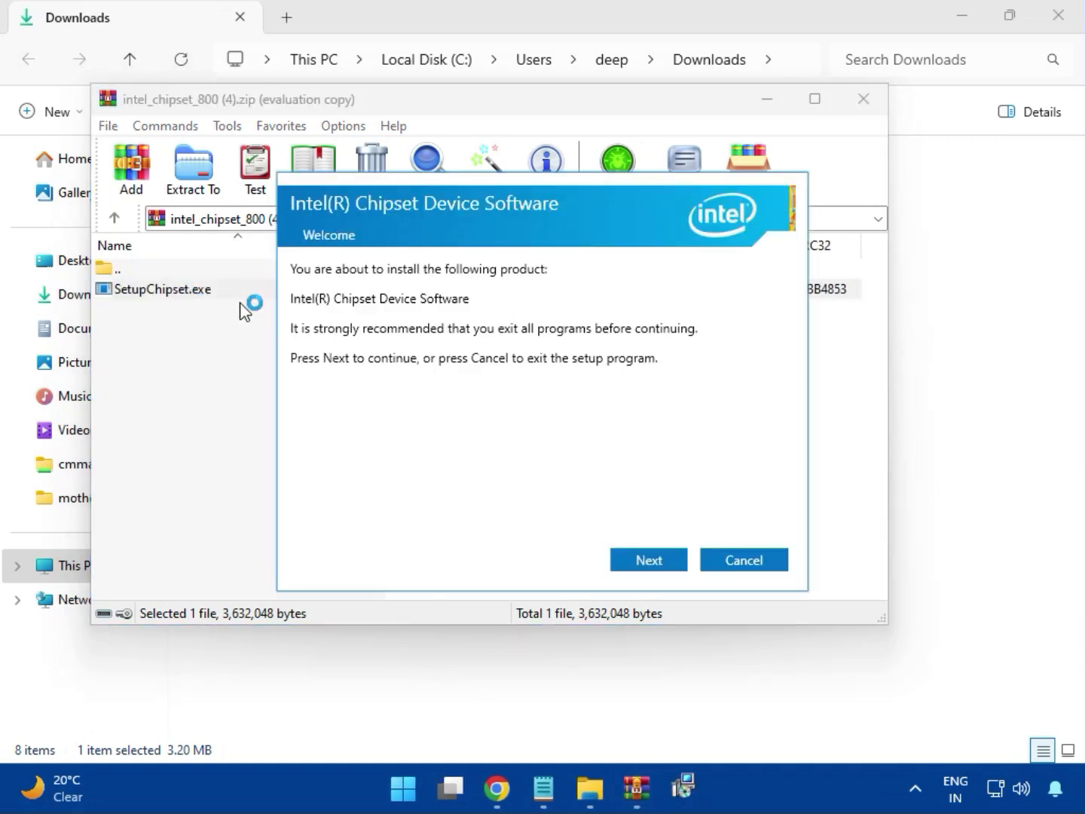
{"action": "left_click", "coordinate": [652, 560]}
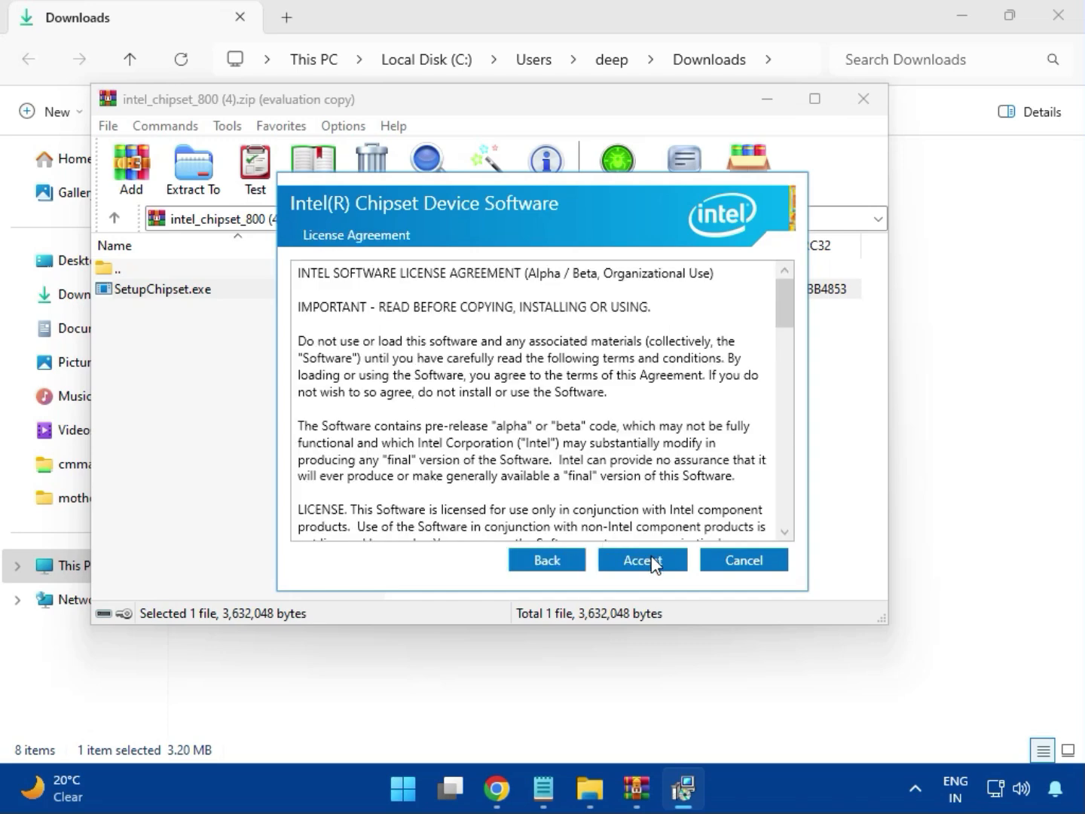
{"action": "left_click", "coordinate": [651, 560]}
{"action": "left_click", "coordinate": [649, 559]}
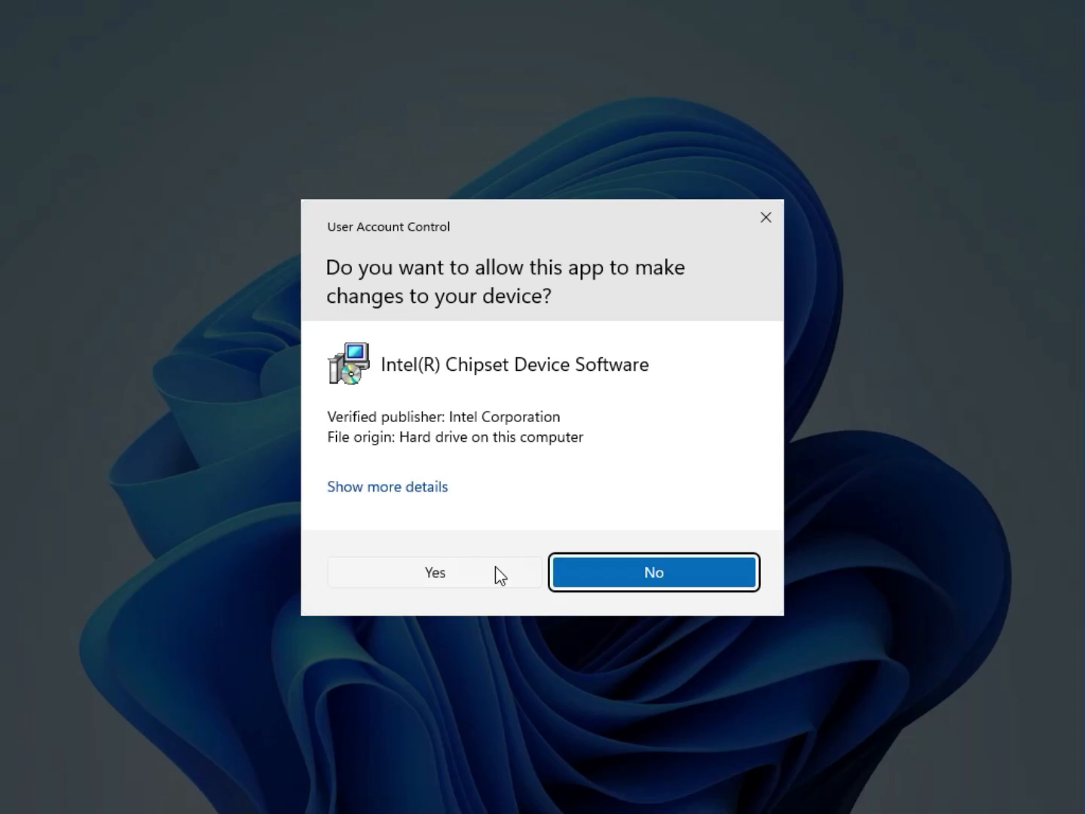
{"action": "left_click", "coordinate": [495, 567]}
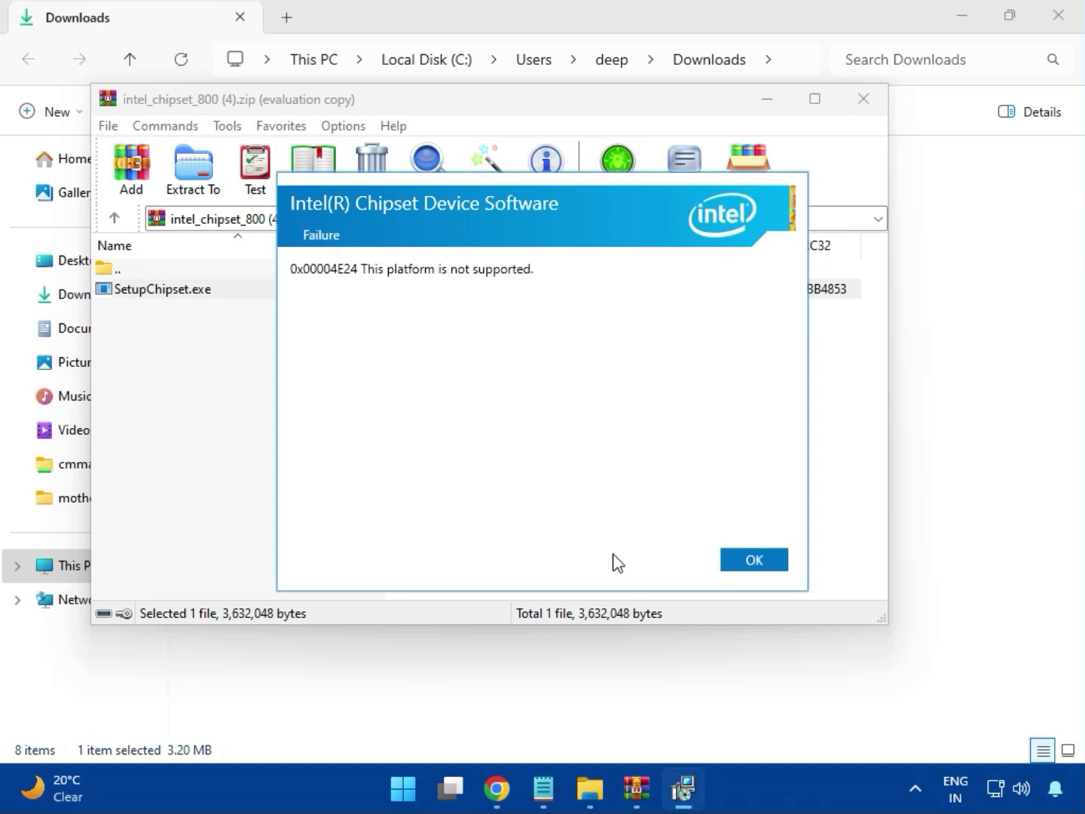
{"action": "left_click", "coordinate": [740, 565]}
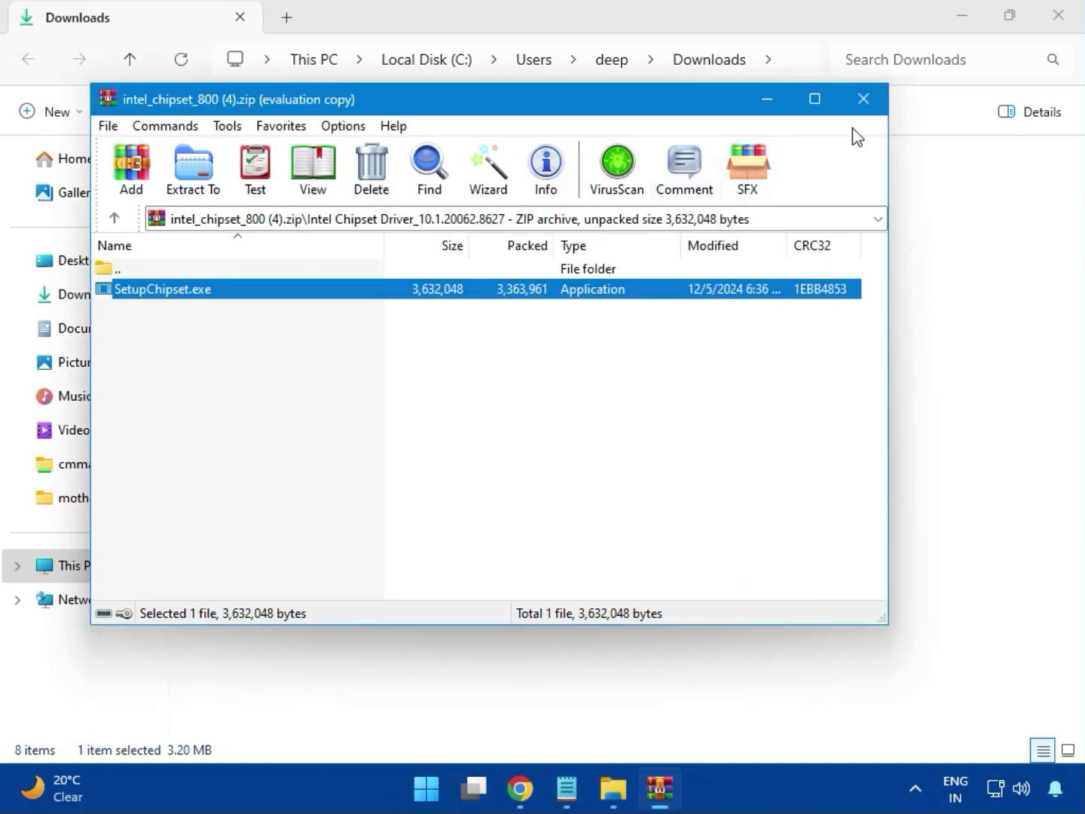
{"action": "left_click", "coordinate": [863, 105]}
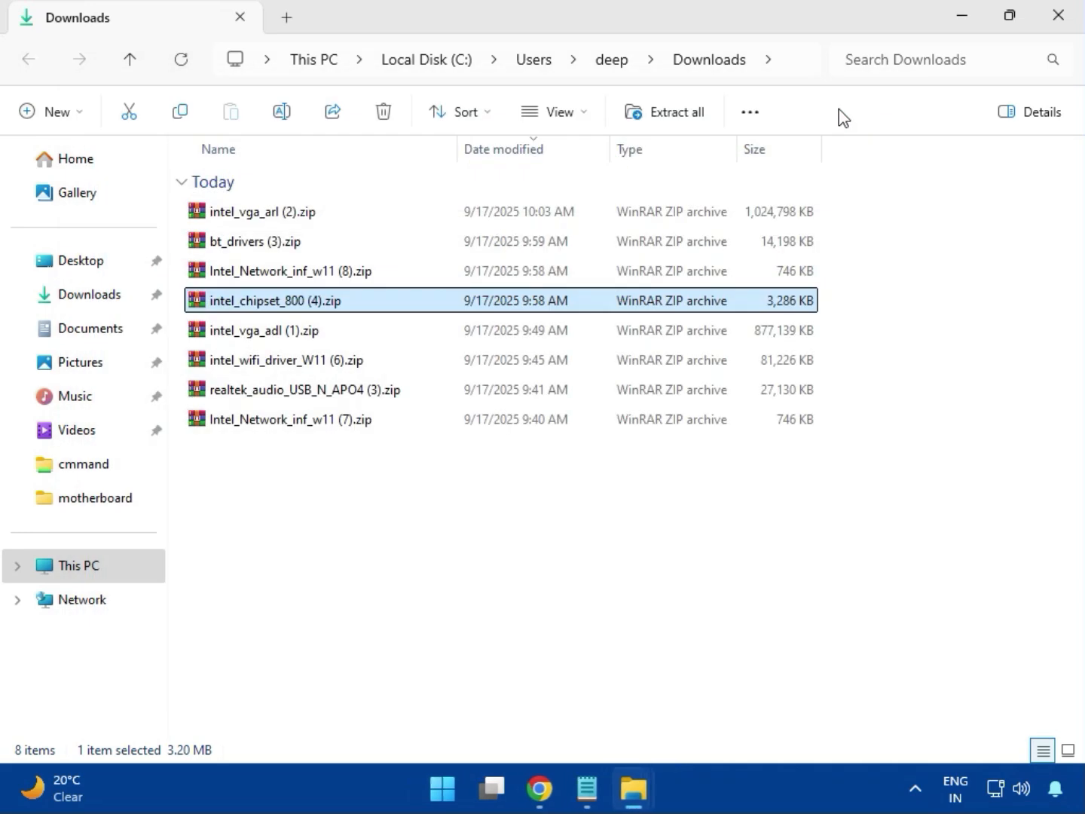
- View the contents of the intel_vga_adl (1).zip archive and close it
{"action": "left_click", "coordinate": [278, 339]}
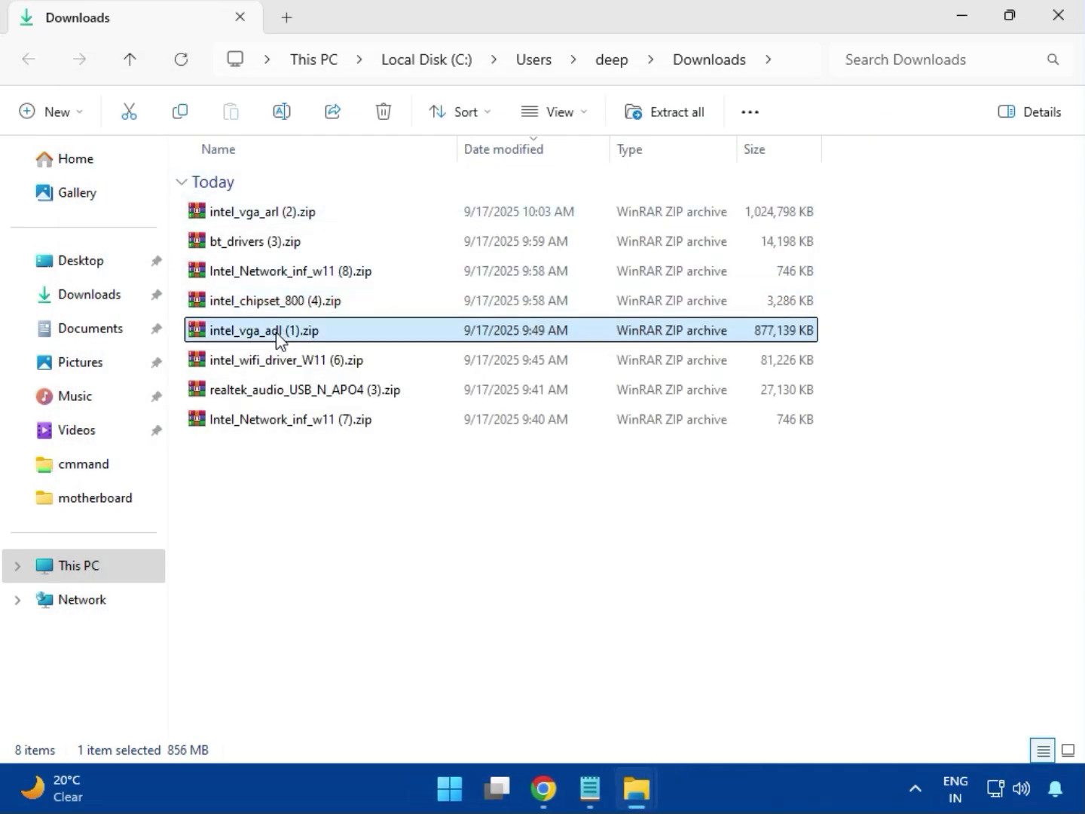
{"action": "double_click", "coordinate": [271, 327]}
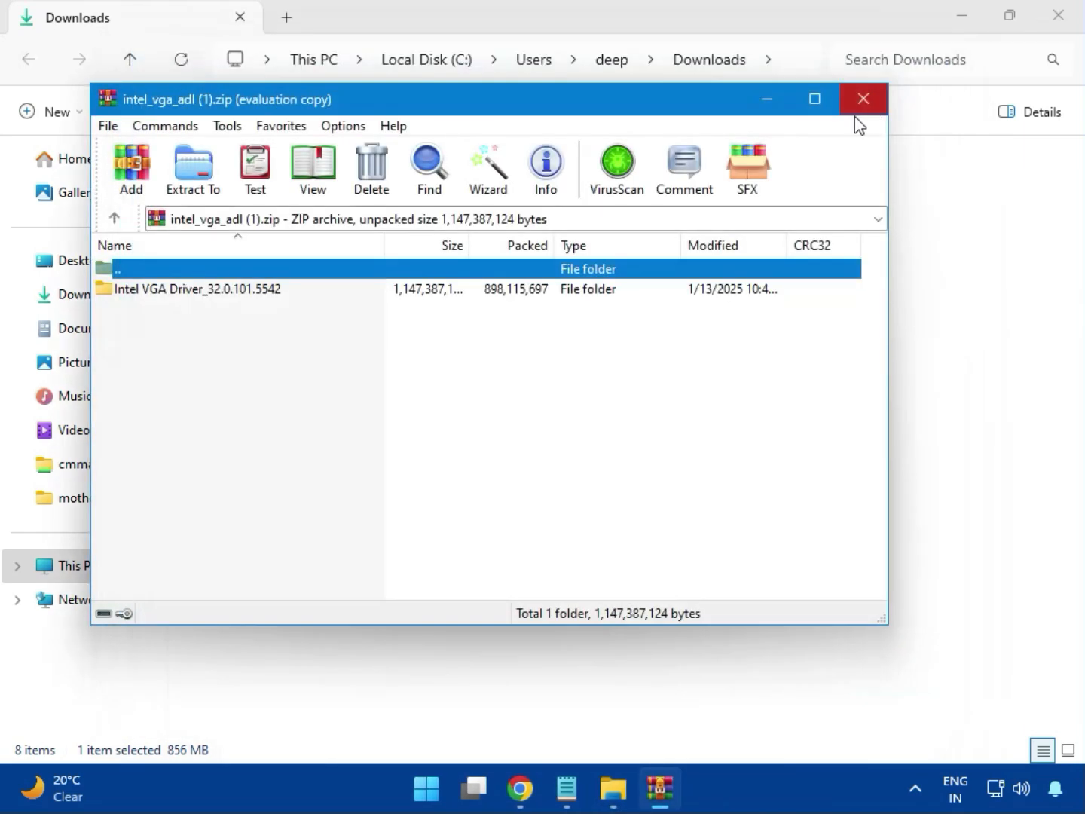
{"action": "left_click", "coordinate": [864, 99]}
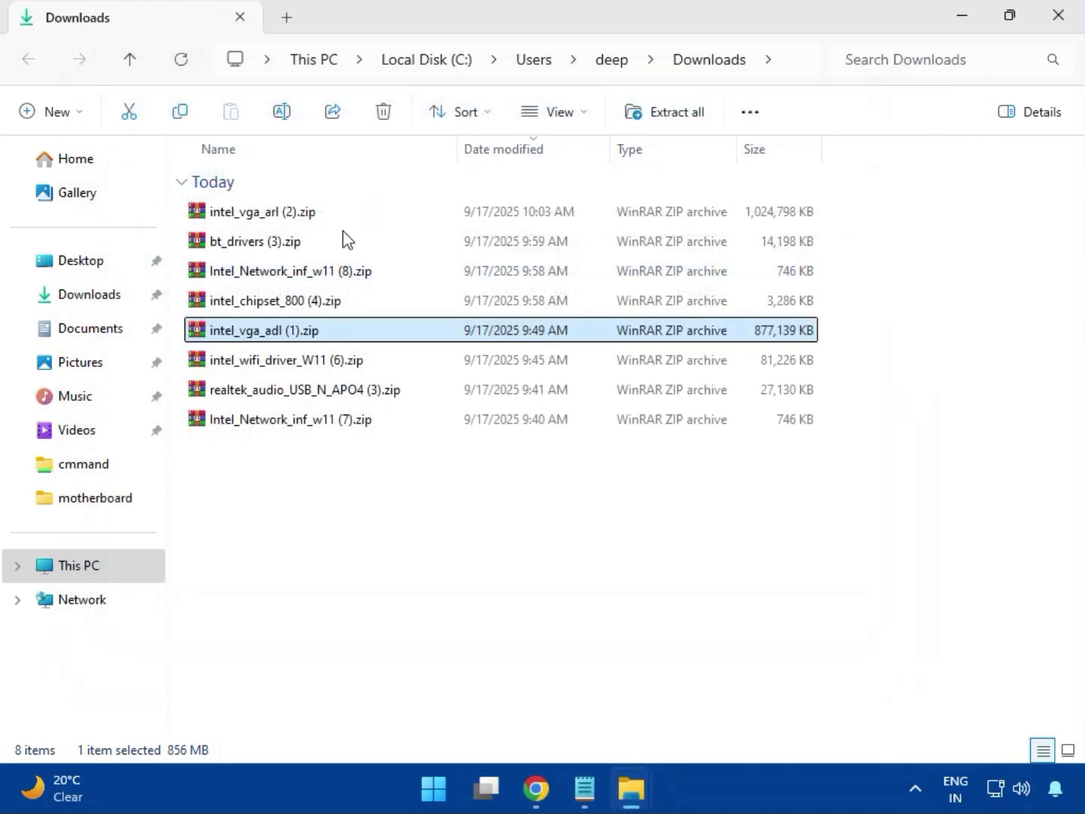
- Open intel_wifi_driver_W11 (6).zip, dismiss the WinRAR license reminder and go to Intel WIFI Driver_23.40.0.4\UWD\Win64
{"action": "left_click", "coordinate": [278, 363]}
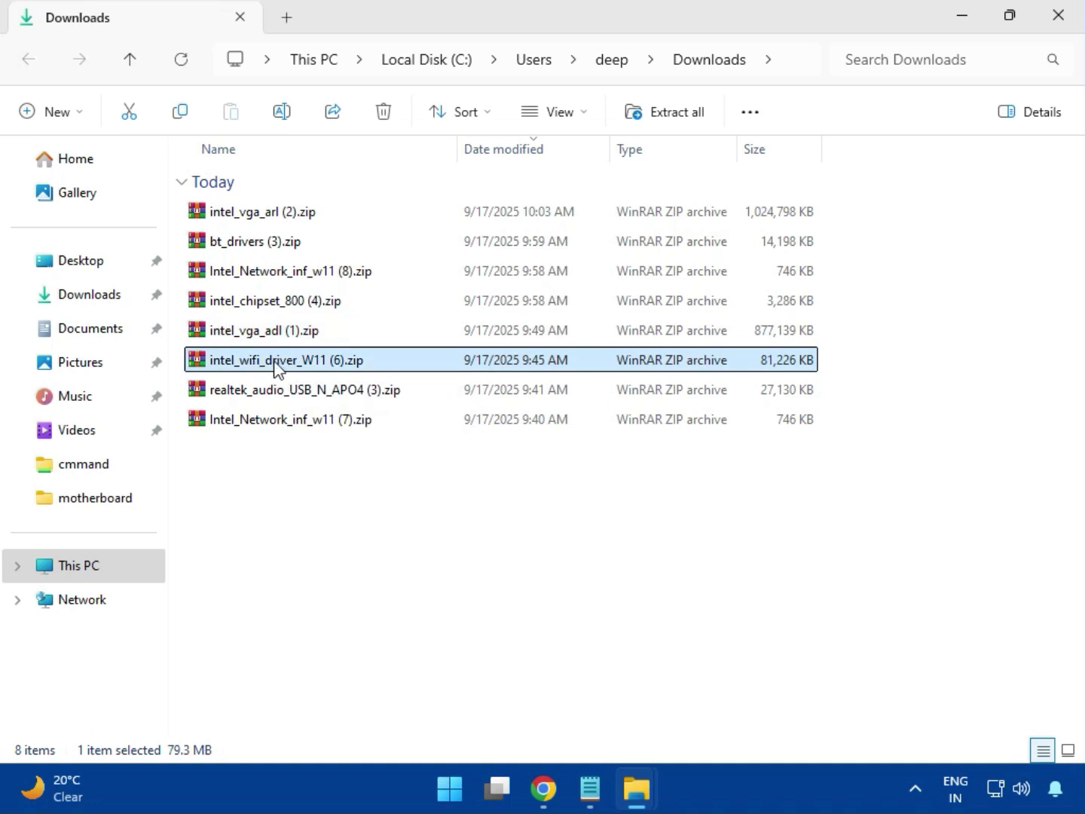
{"action": "double_click", "coordinate": [277, 364]}
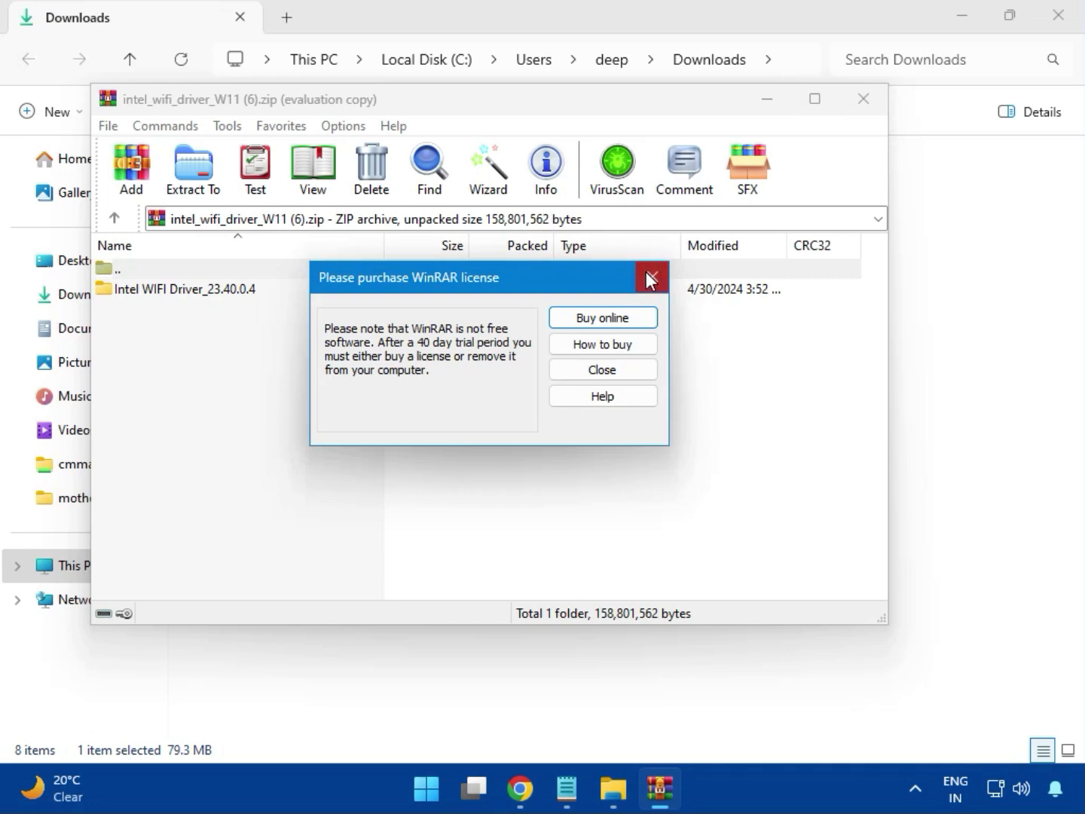
{"action": "left_click", "coordinate": [646, 273]}
{"action": "double_click", "coordinate": [175, 290]}
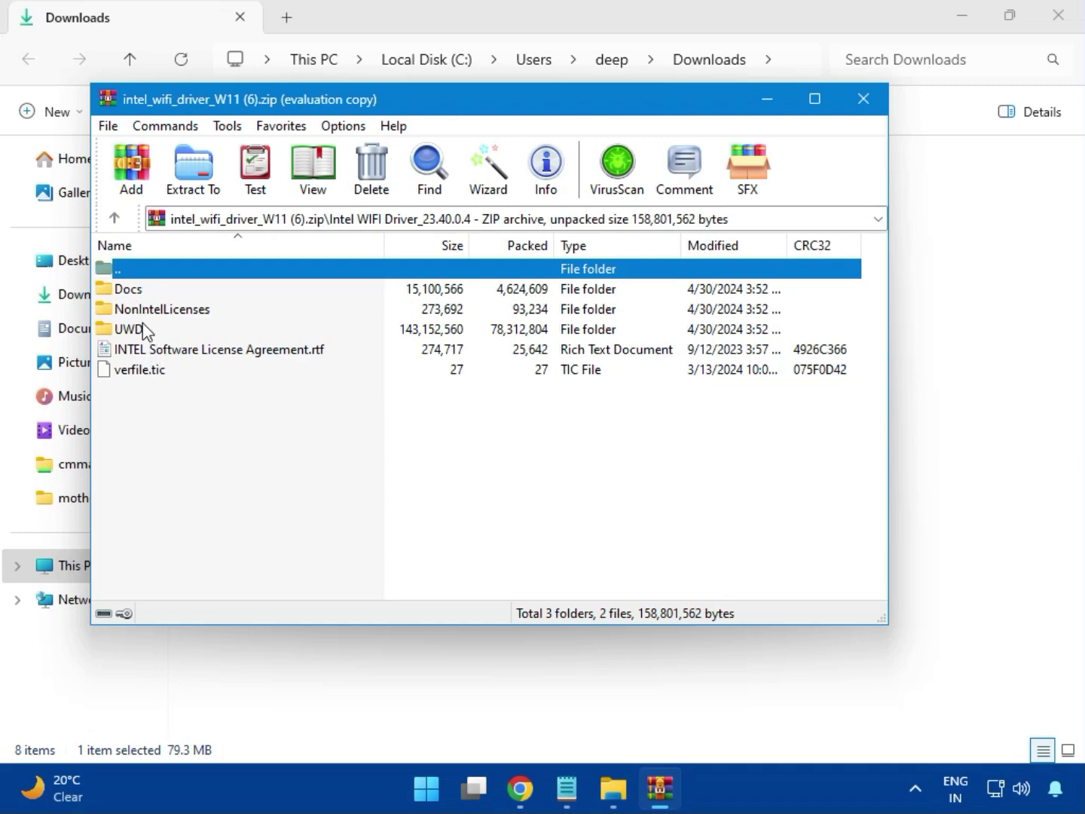
{"action": "left_click", "coordinate": [147, 336]}
{"action": "double_click", "coordinate": [146, 329]}
{"action": "double_click", "coordinate": [143, 293]}
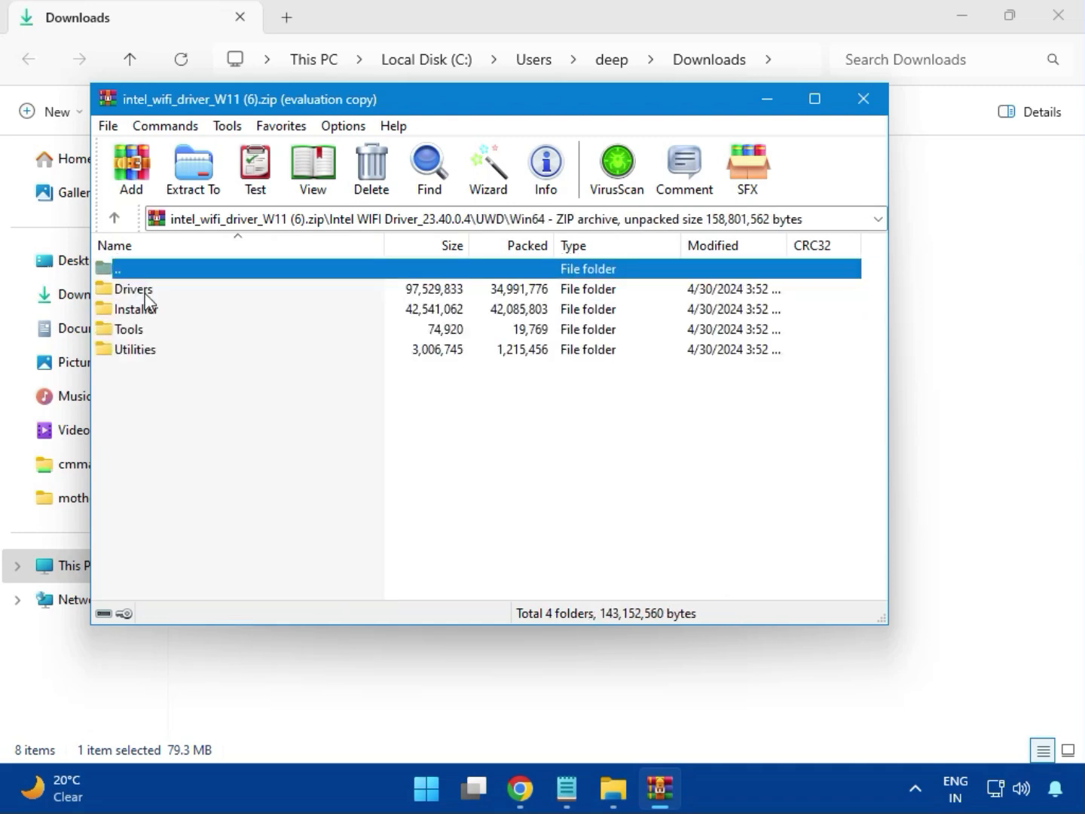
- Look through the files in the Drivers folder of the Wi-Fi driver archive
{"action": "double_click", "coordinate": [133, 290]}
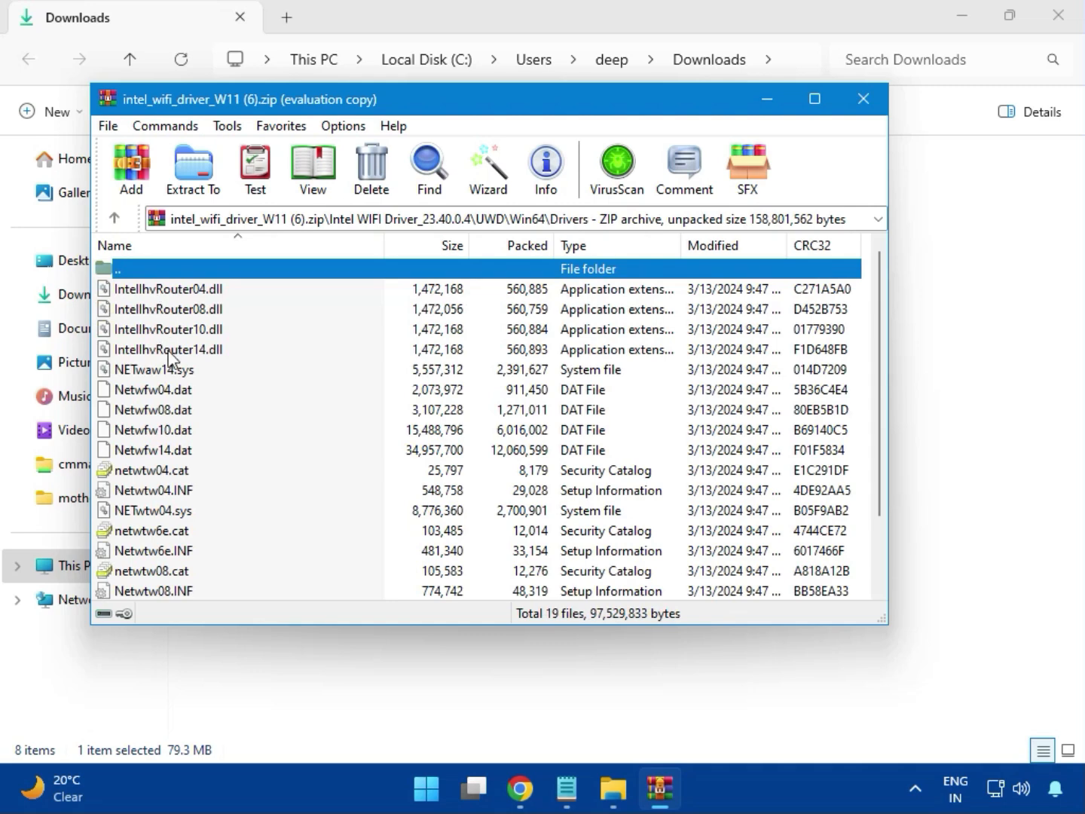
{"action": "scroll", "coordinate": [199, 444], "scroll_direction": "down", "scroll_amount": 1}
{"action": "scroll", "coordinate": [198, 446], "scroll_direction": "down", "scroll_amount": 1}
{"action": "scroll", "coordinate": [197, 467], "scroll_direction": "up", "scroll_amount": 2}
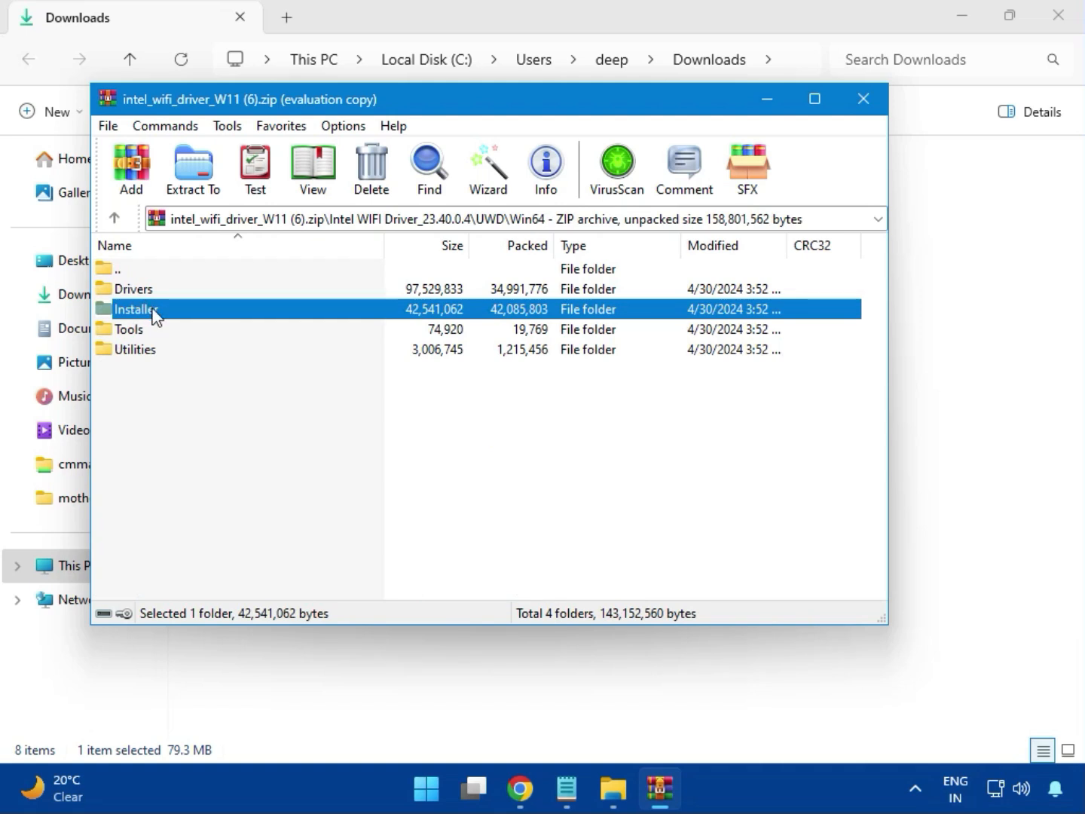
- Install the Intel PROSet/Wireless Wi-Fi Software with WirelessSetup.exe from the Installer folder, accepting its license terms, and close the installer and archive
{"action": "double_click", "coordinate": [153, 315]}
{"action": "left_click", "coordinate": [140, 316]}
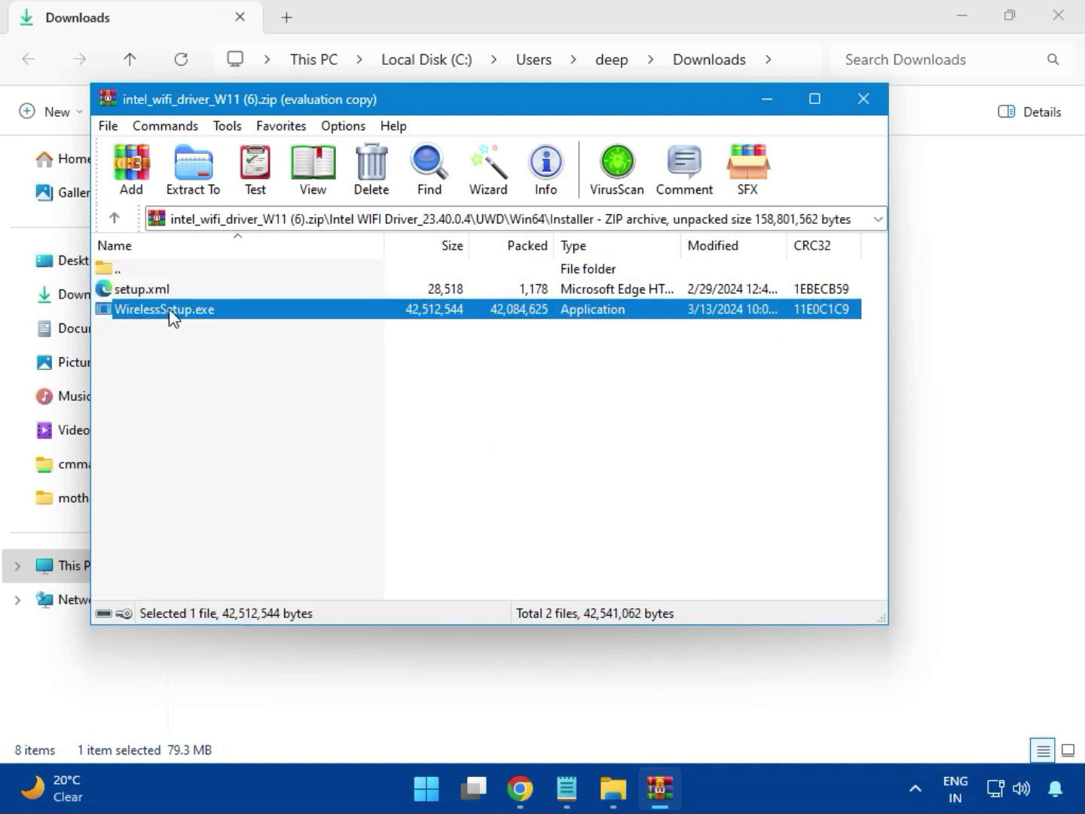
{"action": "double_click", "coordinate": [166, 310]}
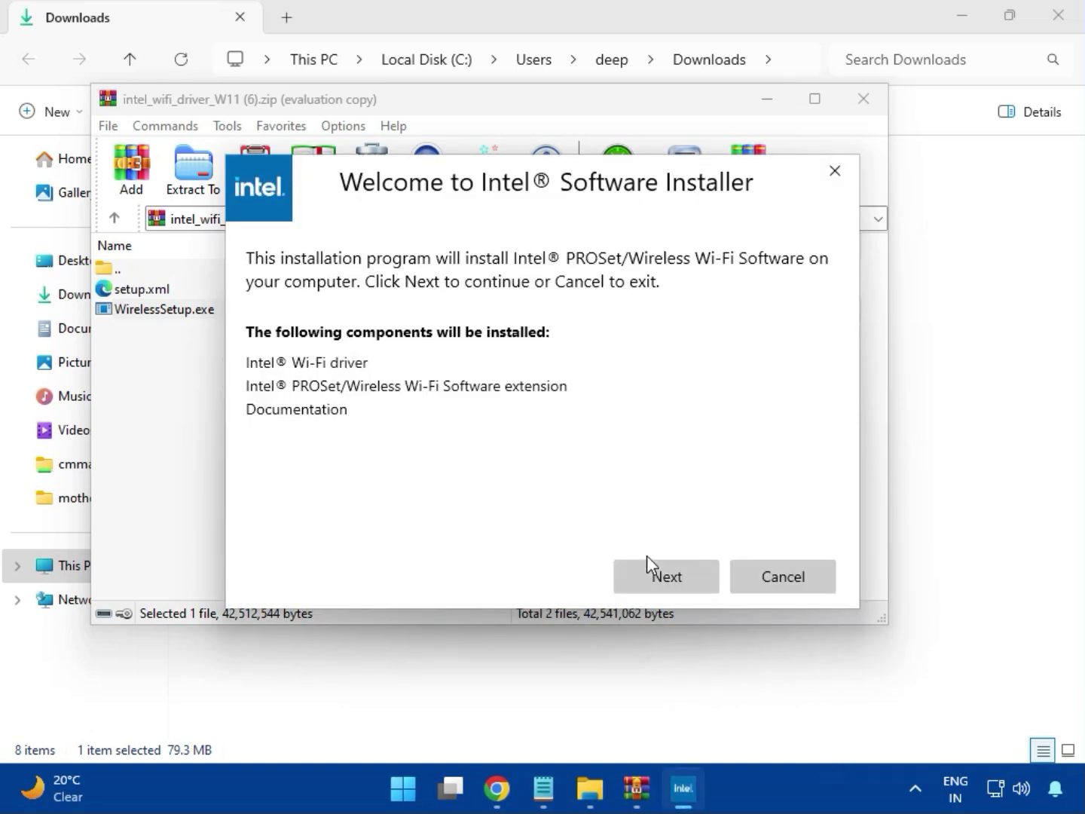
{"action": "left_click", "coordinate": [664, 568]}
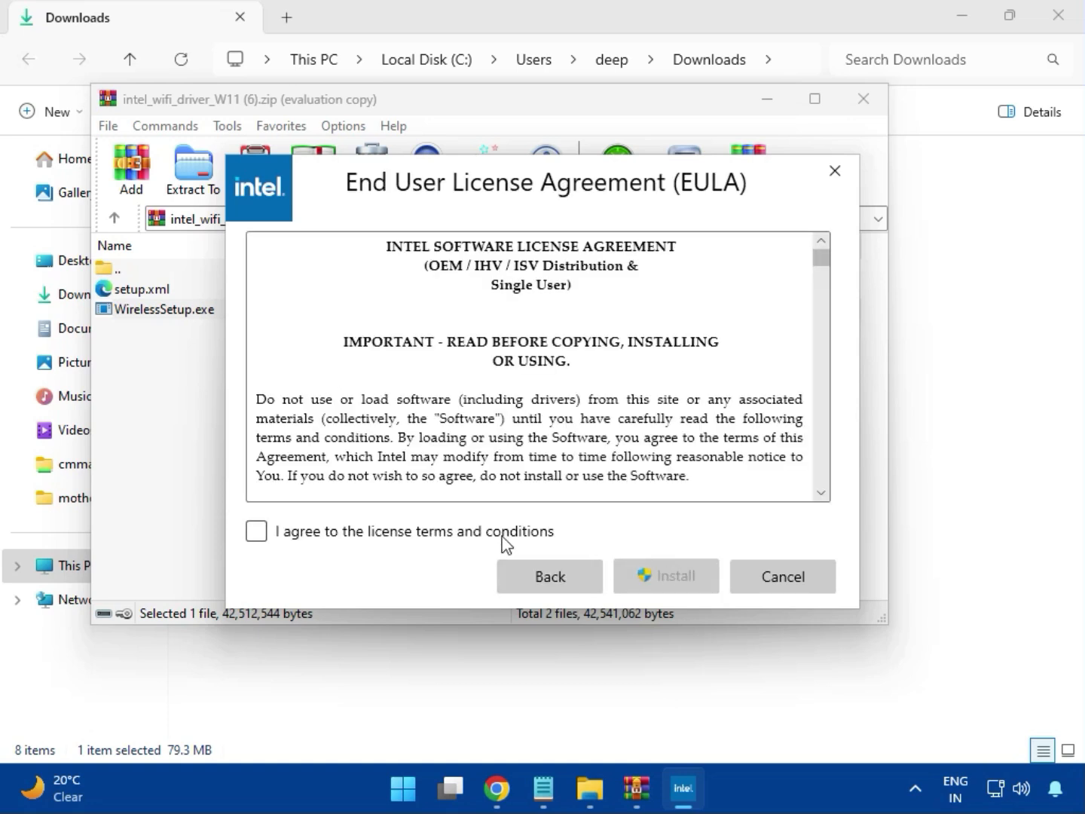
{"action": "left_click", "coordinate": [472, 536]}
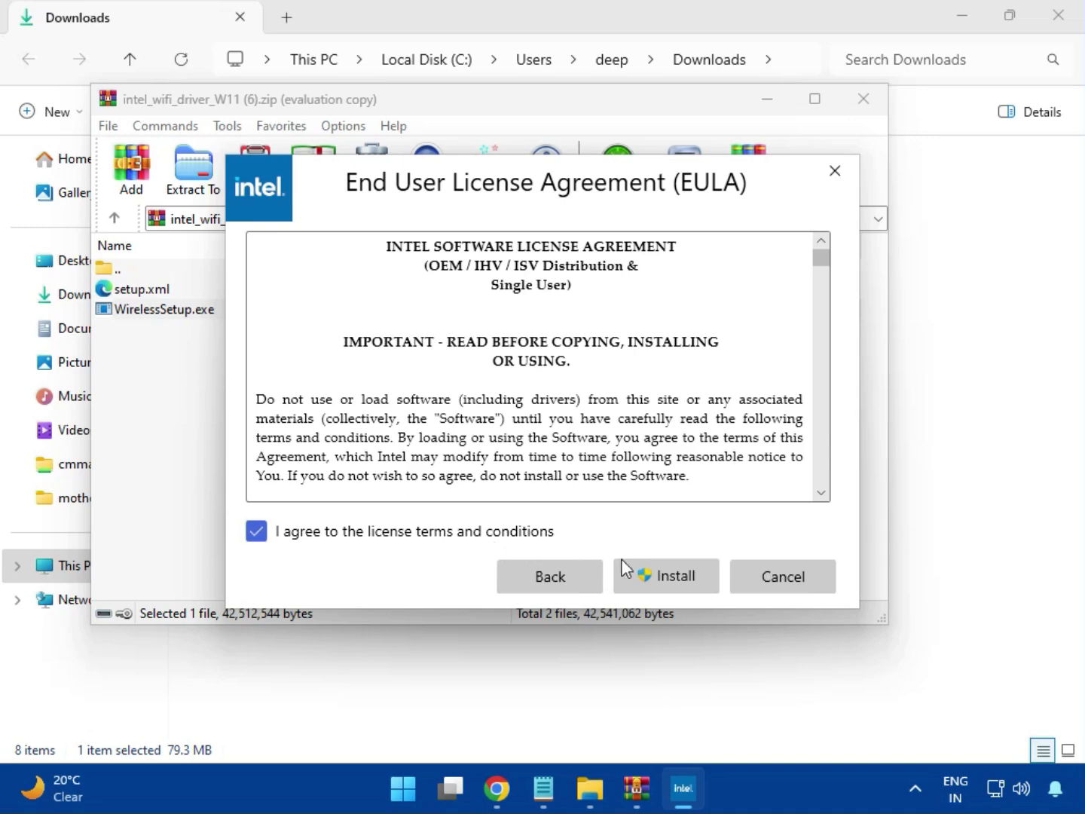
{"action": "left_click", "coordinate": [680, 587]}
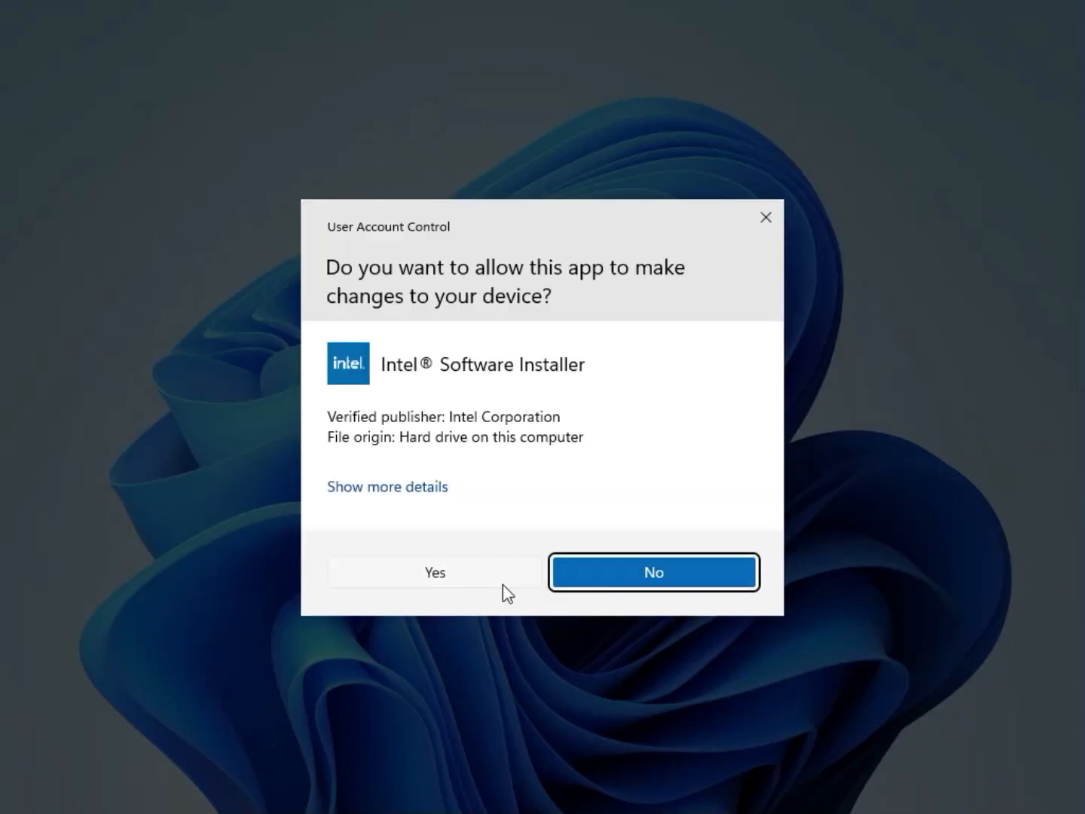
{"action": "left_click", "coordinate": [502, 582]}
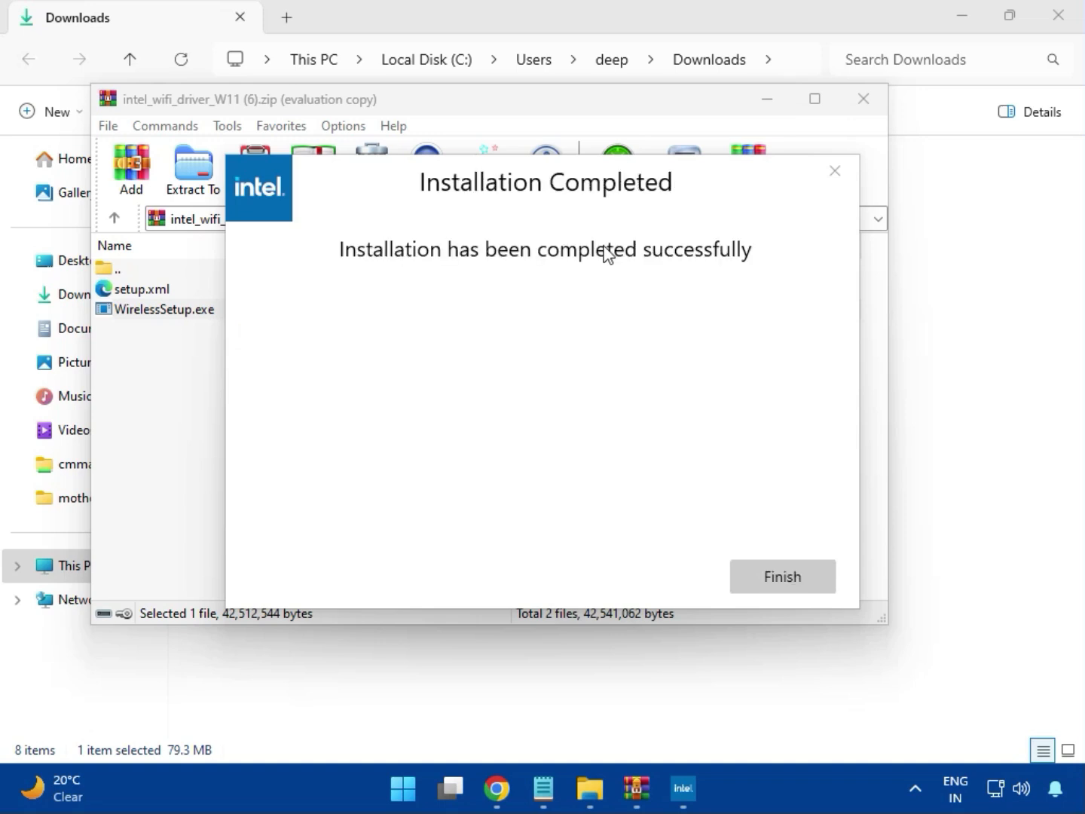
{"action": "left_click", "coordinate": [777, 574]}
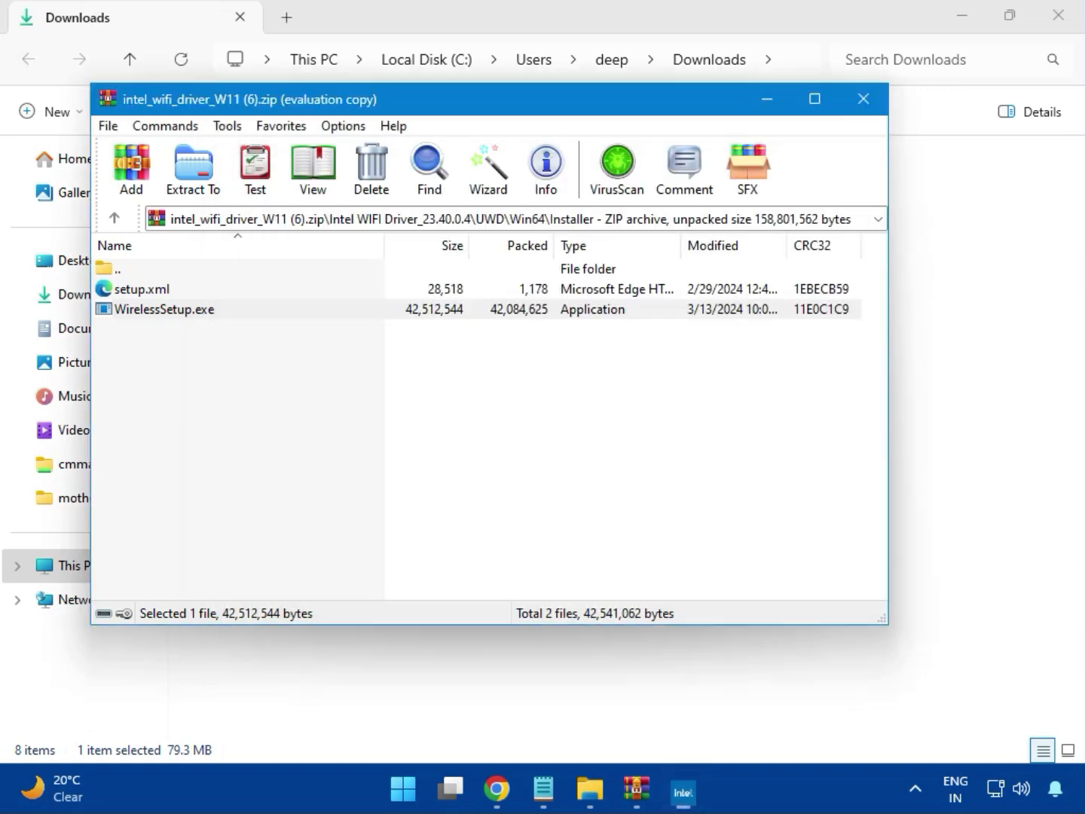
{"action": "left_click", "coordinate": [864, 106]}
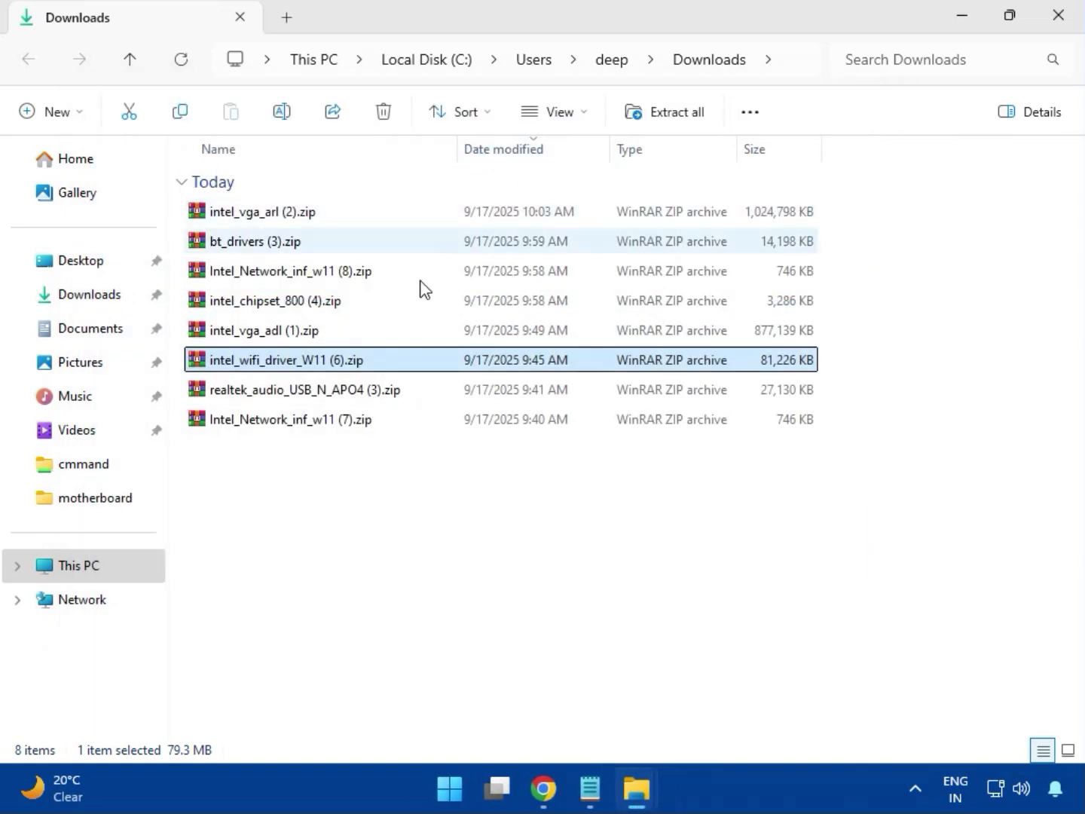
- Run MSI_Launcher.exe from the Realtek USB Universal Driver folder in realtek_audio_USB_N_APO4 (3).zip, allow it to make changes, and close the archive
{"action": "double_click", "coordinate": [332, 400]}
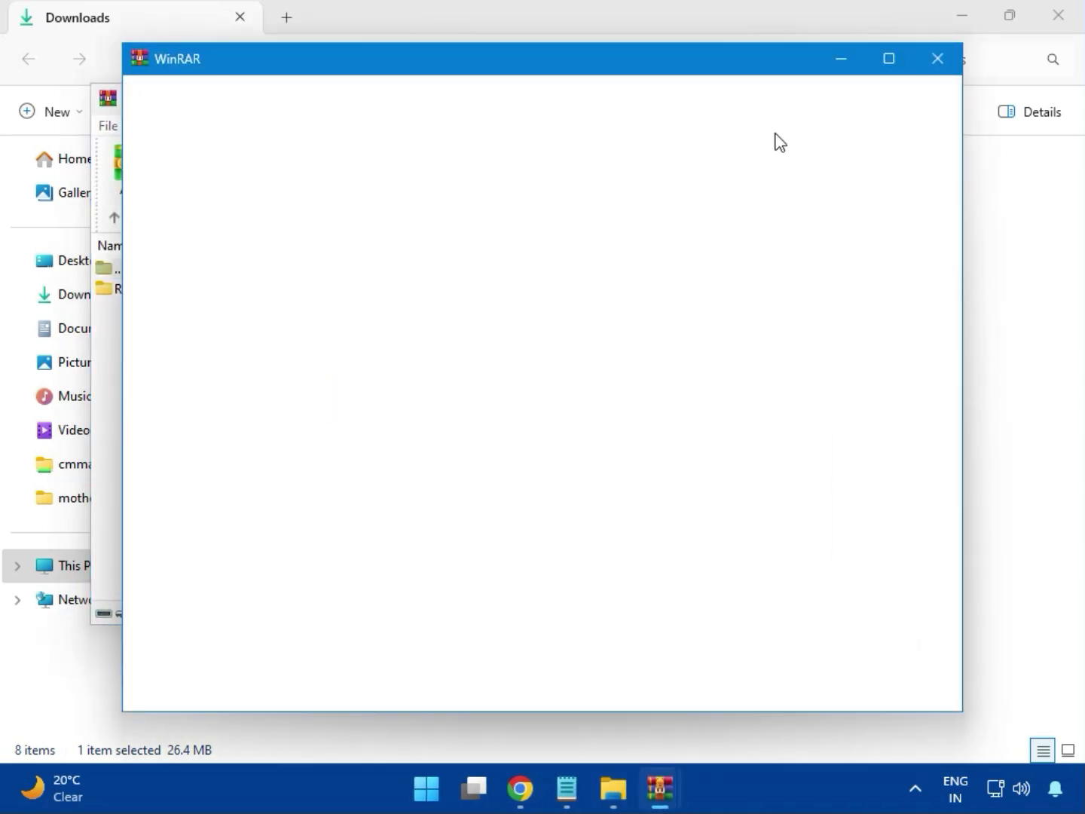
{"action": "left_click", "coordinate": [932, 60]}
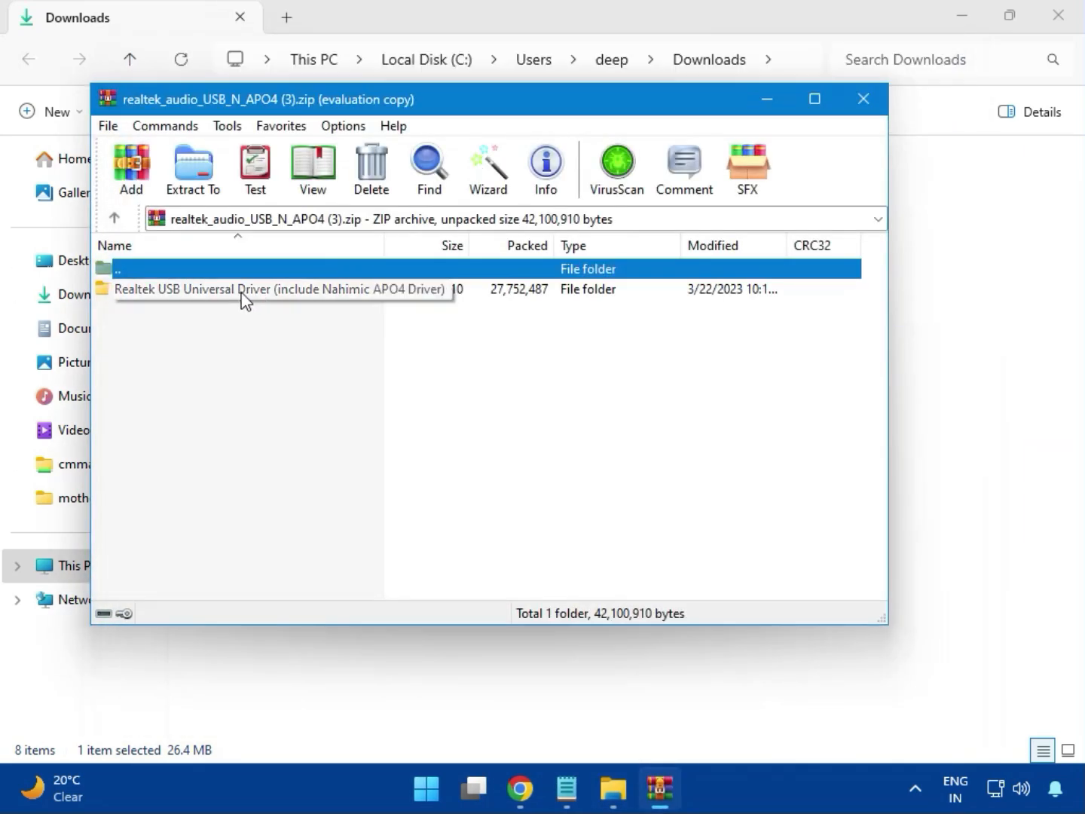
{"action": "double_click", "coordinate": [243, 292]}
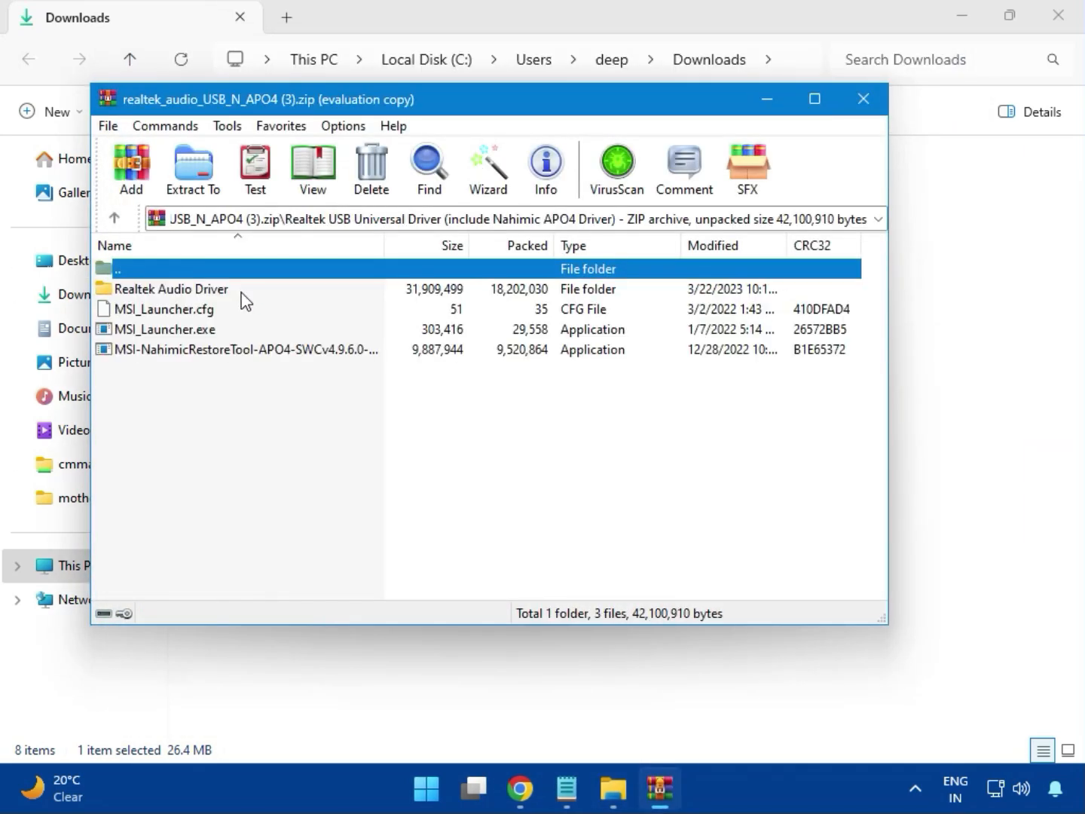
{"action": "double_click", "coordinate": [184, 332]}
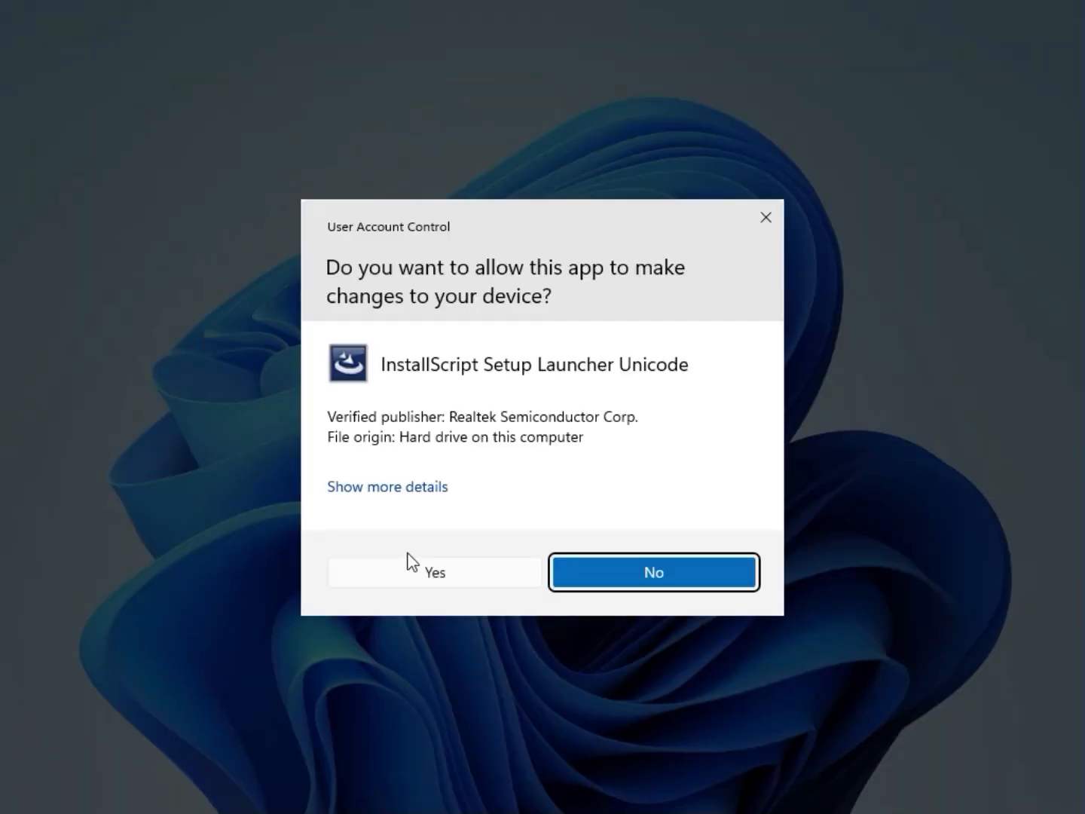
{"action": "left_click", "coordinate": [431, 573]}
{"action": "left_click", "coordinate": [437, 572]}
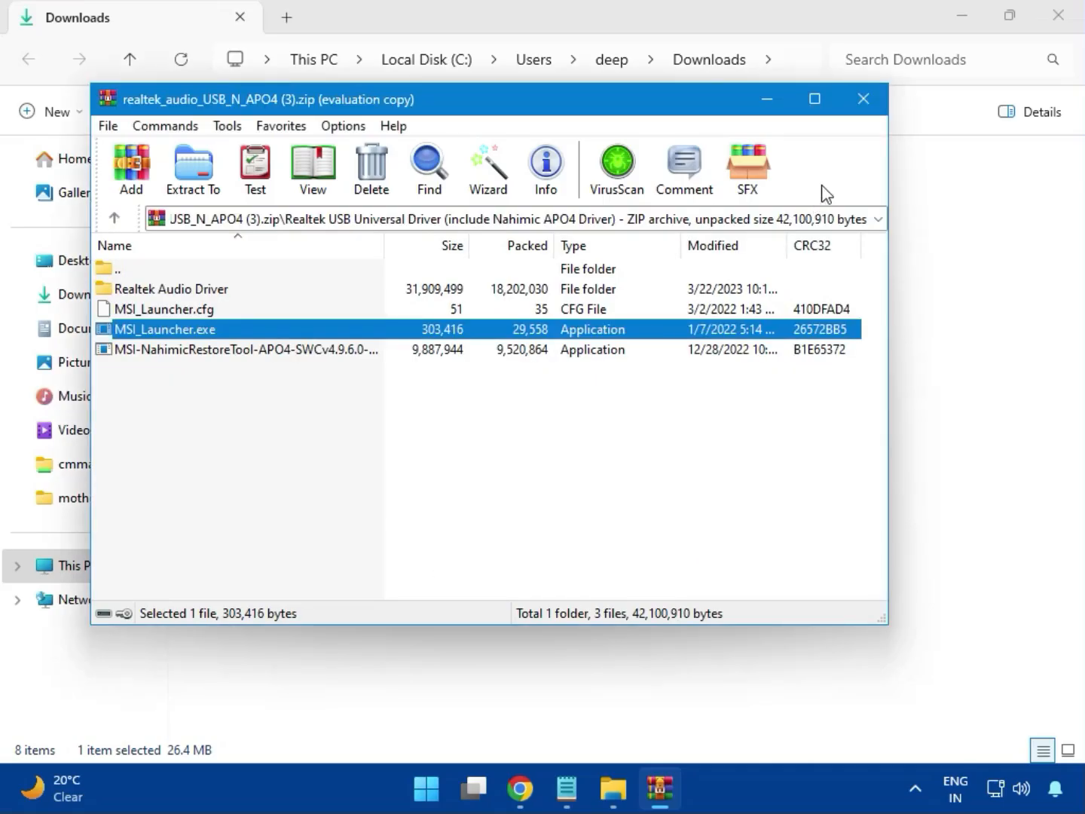
{"action": "left_click", "coordinate": [864, 99]}
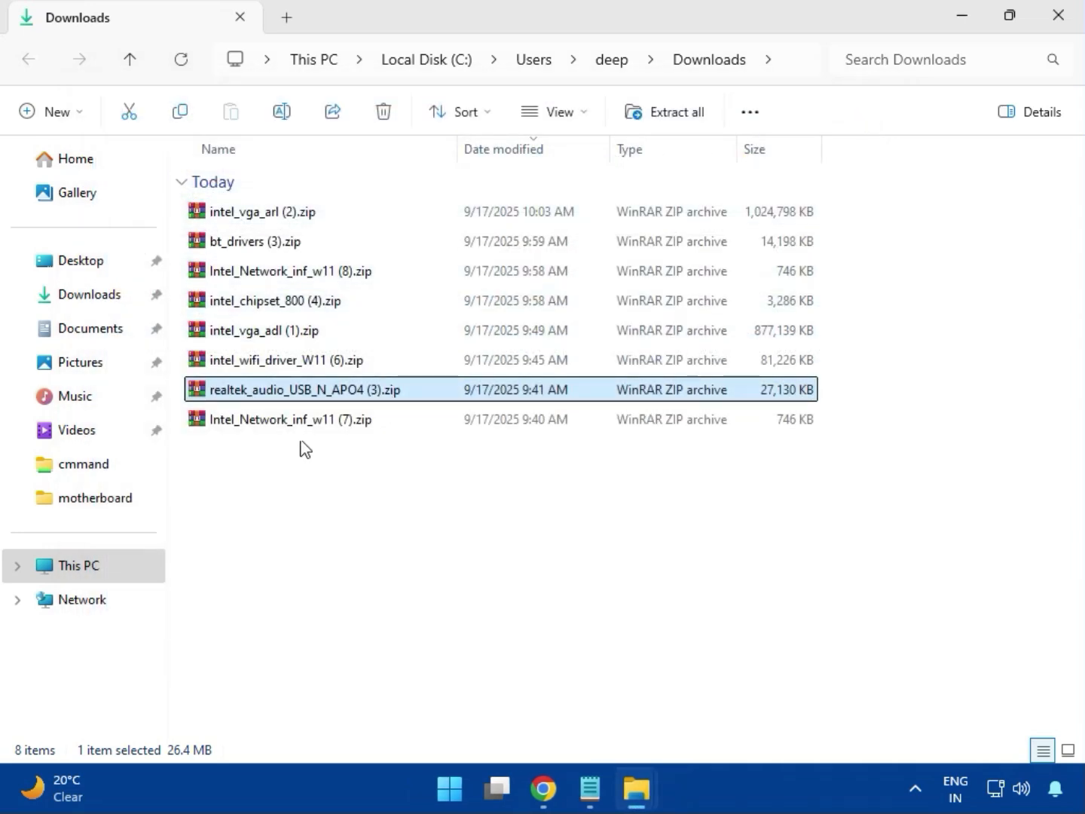
- Select the Intel_Network_inf_w11 (7).zip archive in the Downloads folder
{"action": "left_click", "coordinate": [293, 420]}
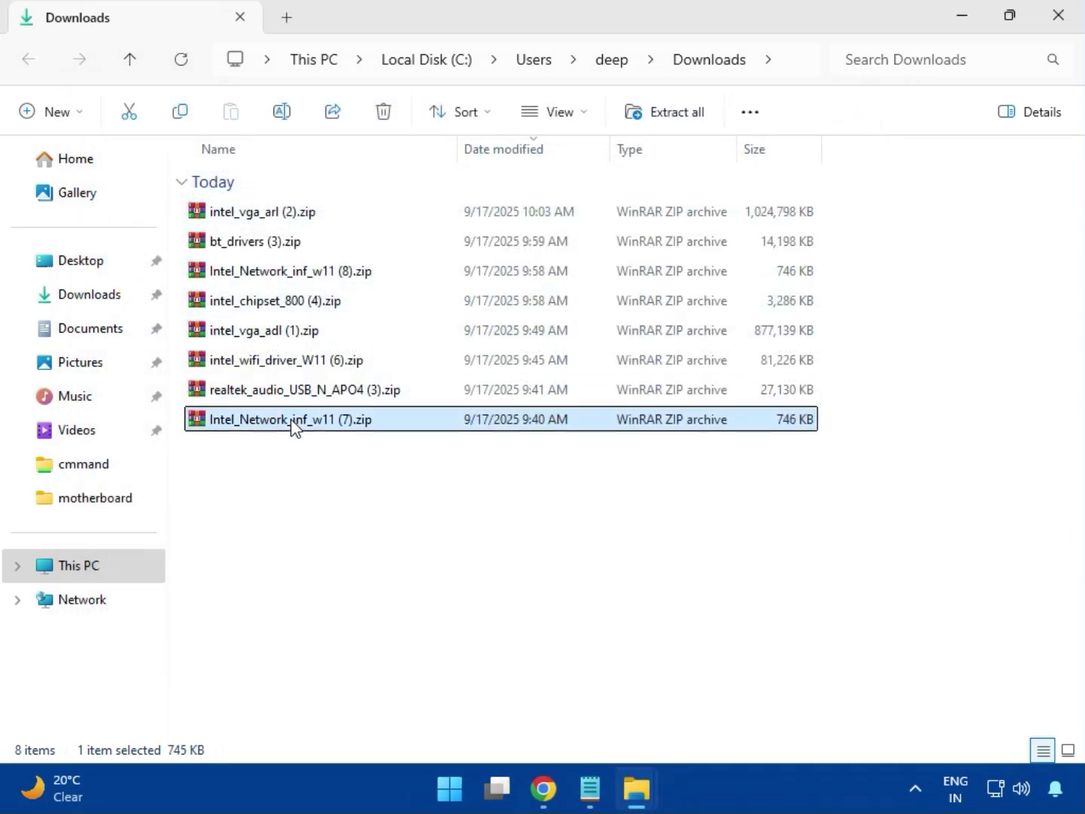